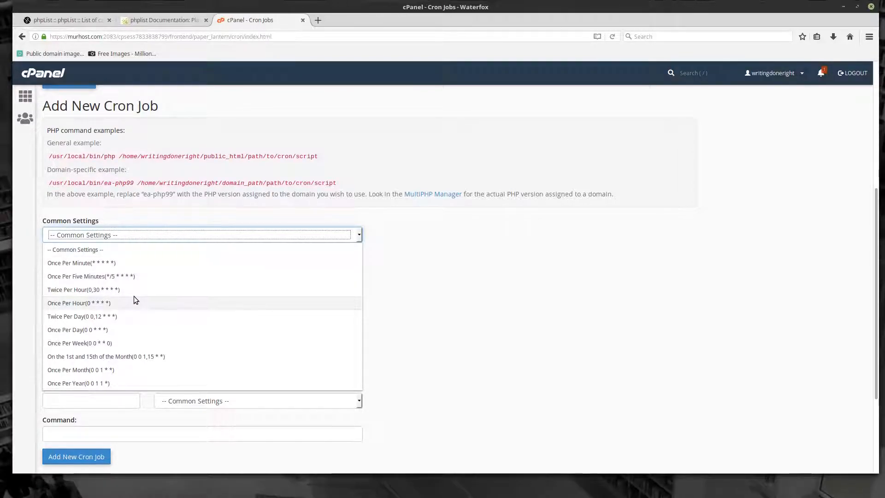
Choose the Once Per Hour common setting for the new cron job and review the existing job's processqueue command and config path.
left_click(111, 304)
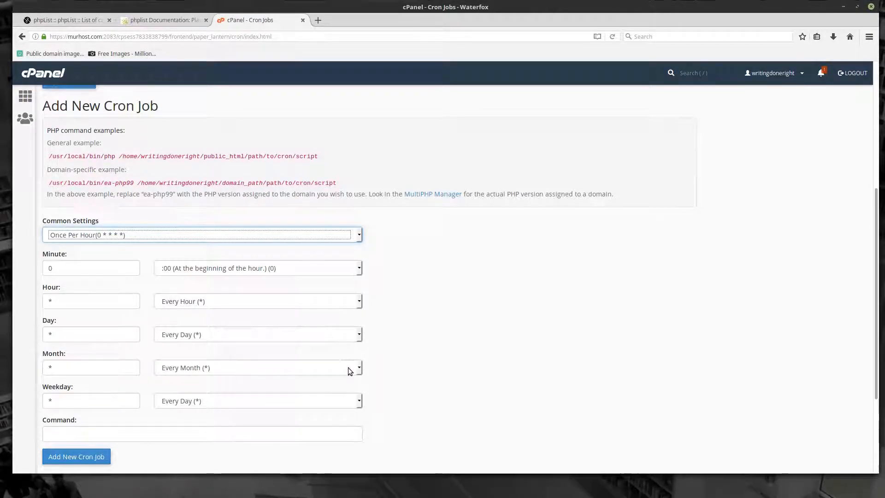
scroll(291, 369, "down", 5)
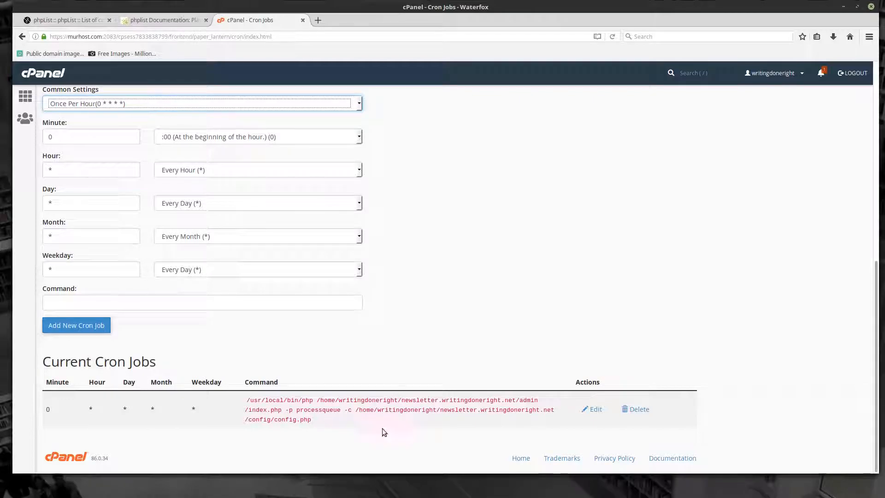
left_click_drag(355, 410, 387, 417)
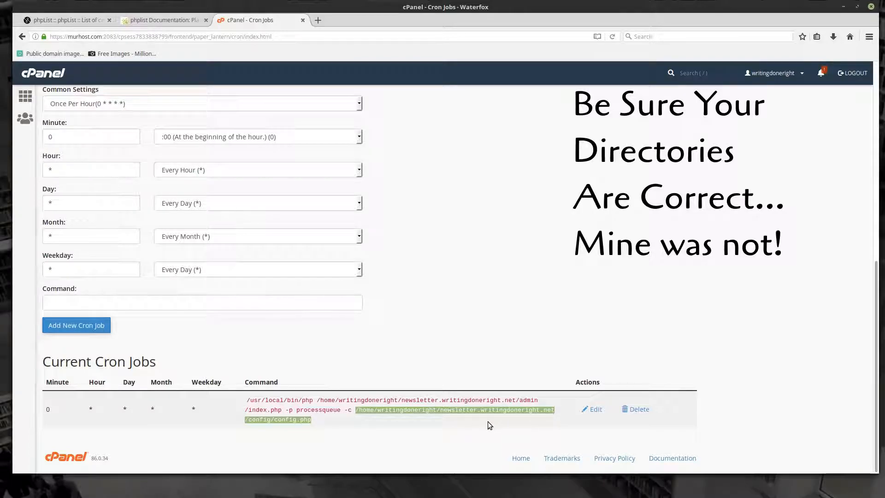
left_click(523, 418)
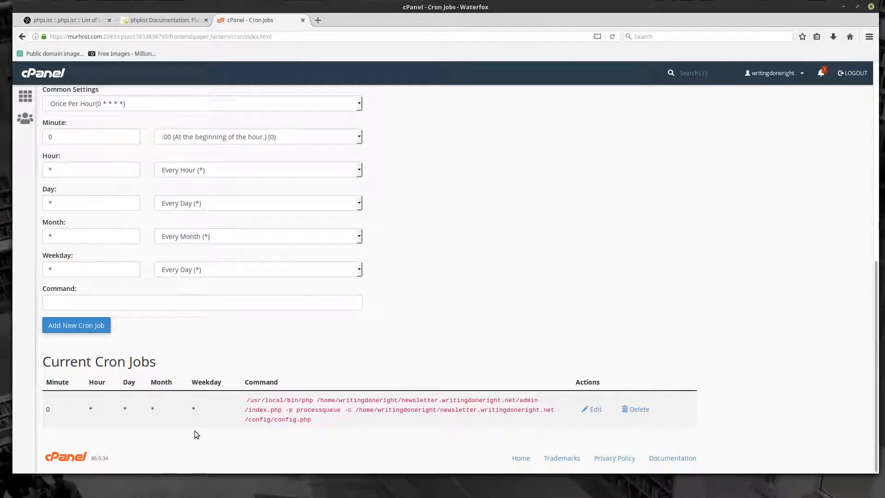
scroll(473, 312, "up", 3)
scroll(474, 315, "up", 5)
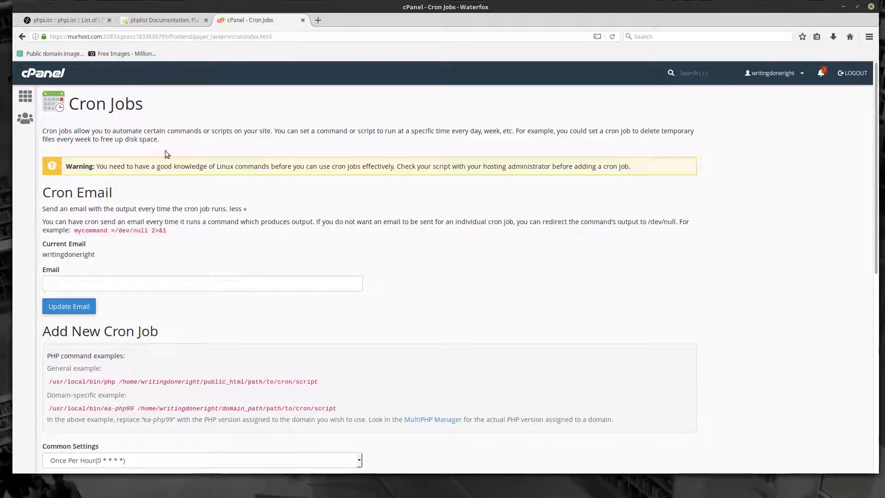
Examine the built-in placeholders table in the phpList documentation, enlarging the page to 160%.
left_click(166, 21)
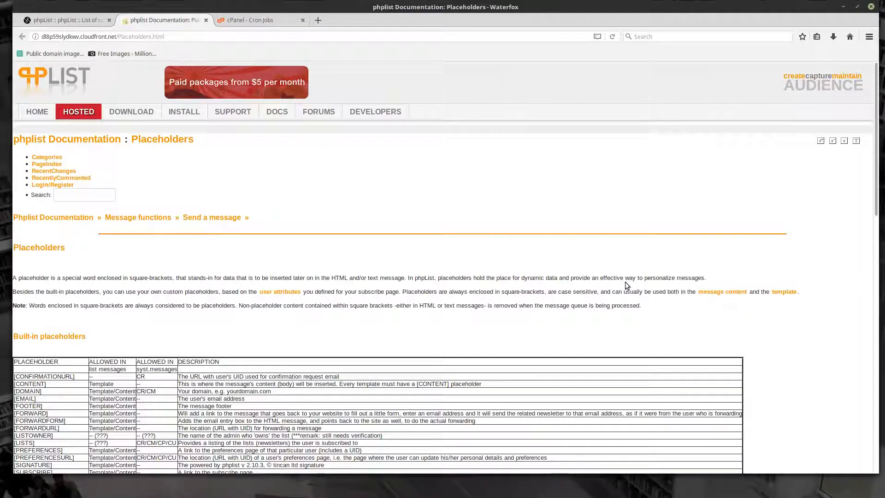
scroll(634, 275, "down", 2)
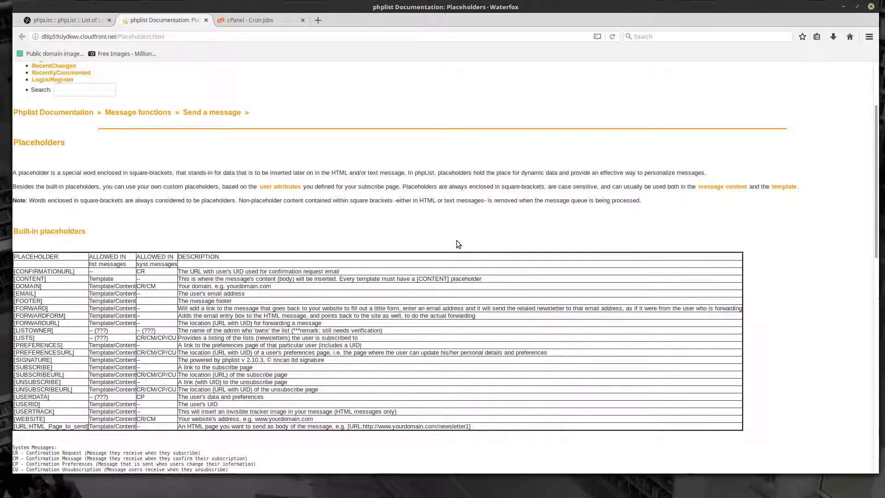
scroll(356, 233, "up", 5, "ctrl")
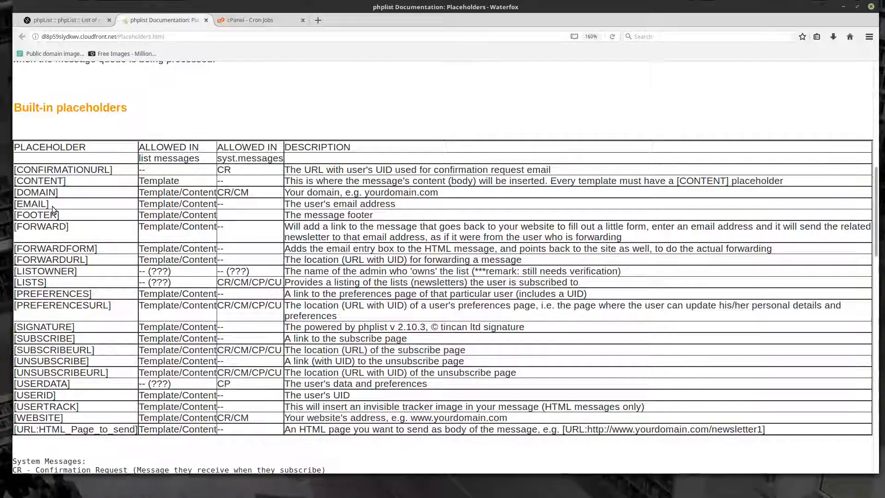
scroll(60, 218, "up", 2)
scroll(70, 221, "down", 3)
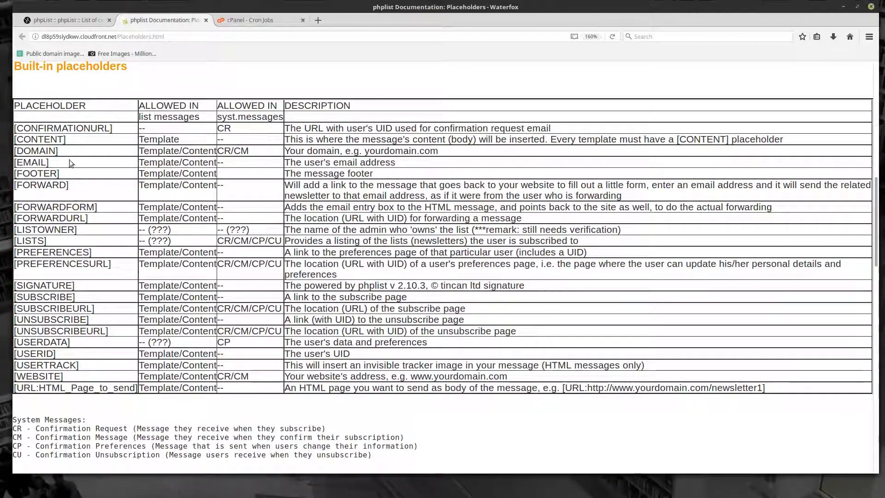
scroll(72, 318, "up", 2)
scroll(73, 262, "down", 4)
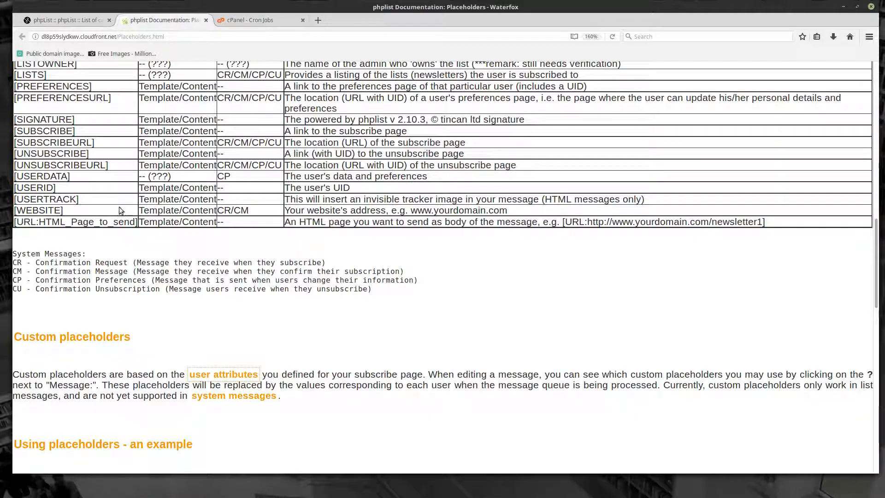
Return to the phpList admin site and review the subscriber attribute configuration, including the fields for adding a new attribute.
left_click(50, 21)
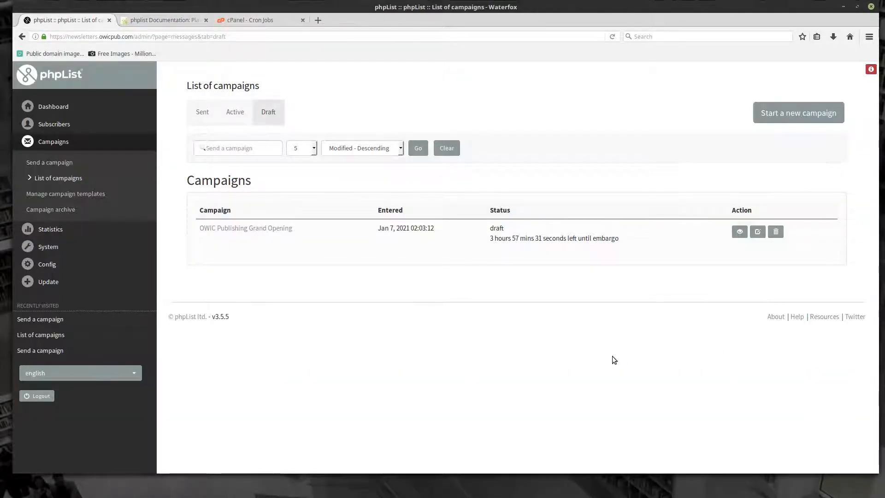
left_click(60, 126)
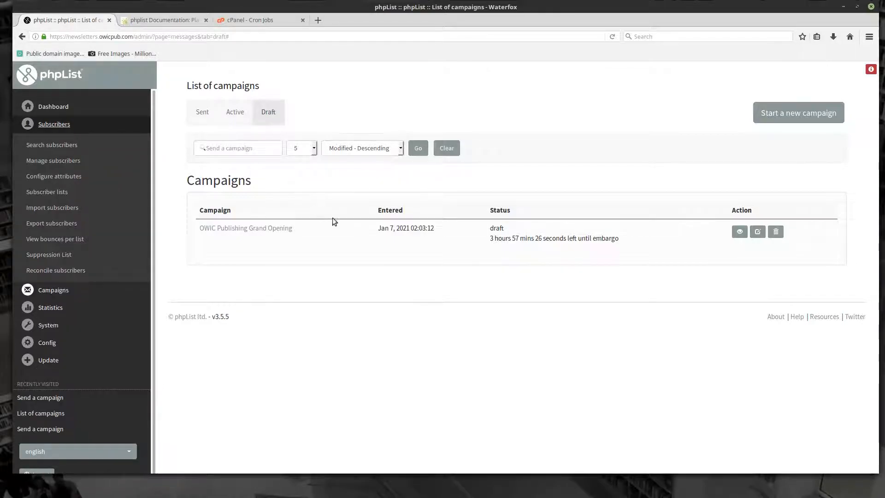
left_click(70, 177)
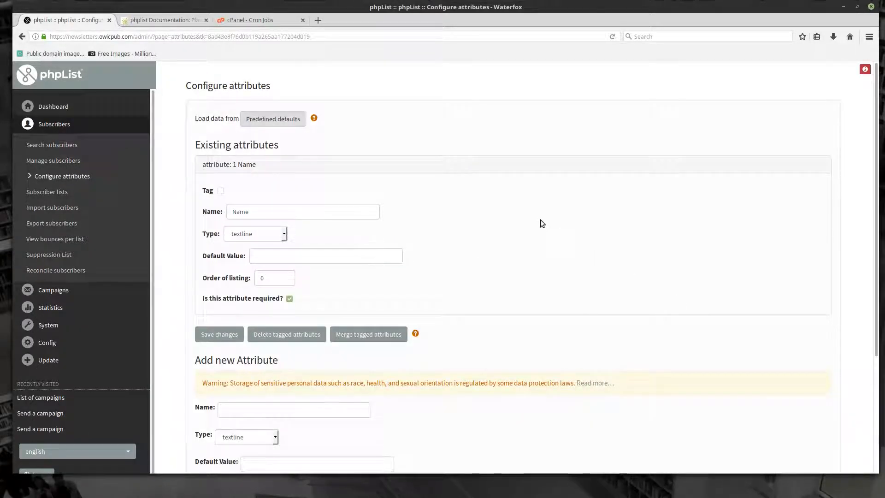
scroll(541, 220, "down", 3)
scroll(540, 220, "up", 3)
scroll(276, 303, "down", 2)
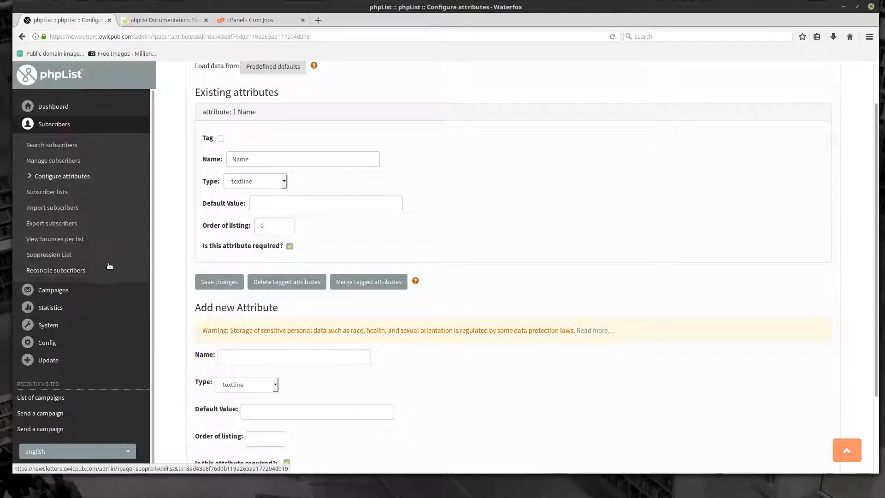
Open the Responsive campaign template and review its layout and placeholders.
left_click(53, 291)
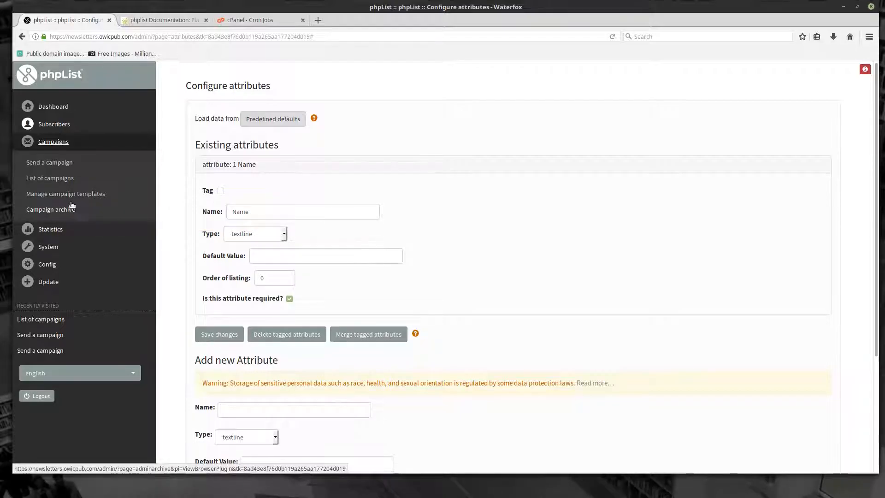
left_click(56, 194)
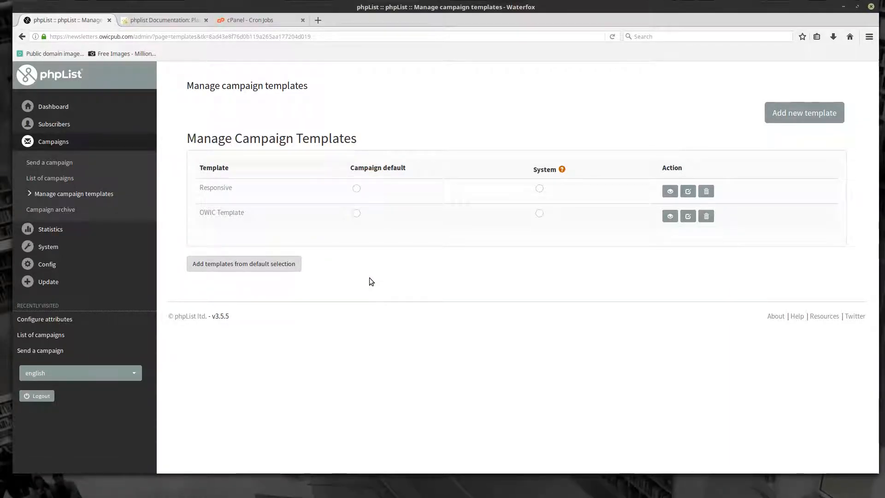
left_click(221, 193)
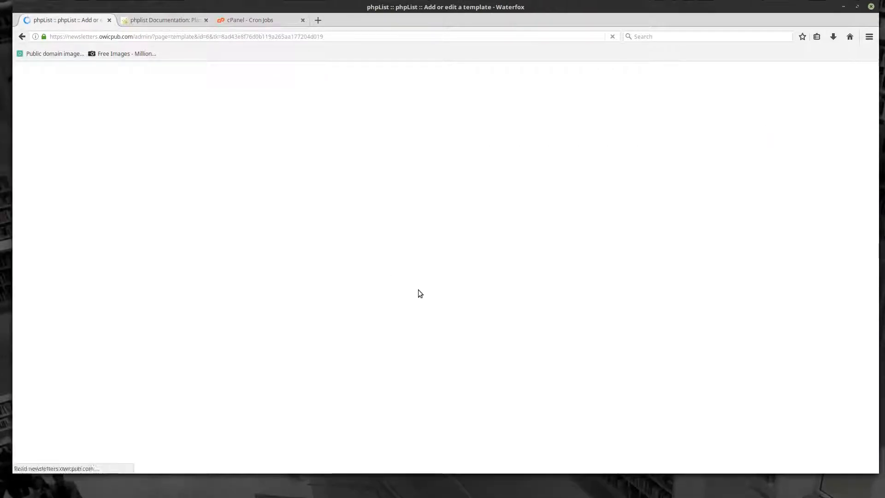
scroll(479, 282, "down", 5)
scroll(479, 283, "up", 5)
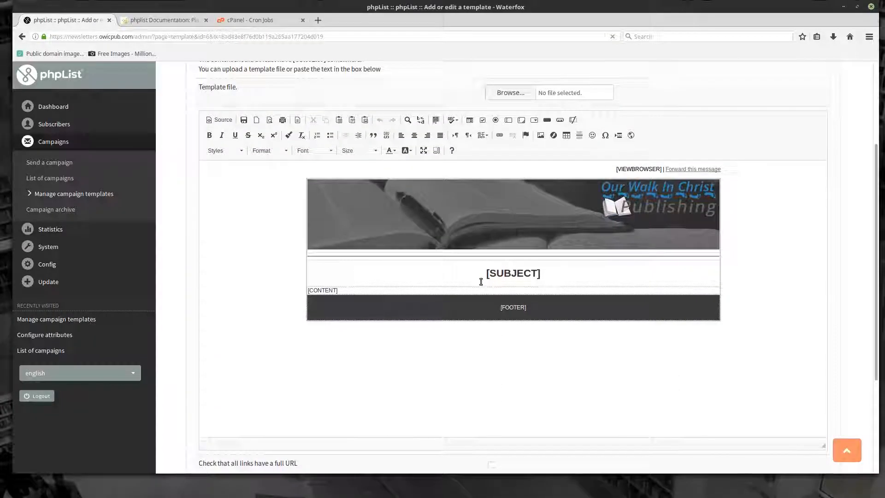
Open the OWIC Template from the campaign templates list, review its layout, and return to the list.
left_click(99, 193)
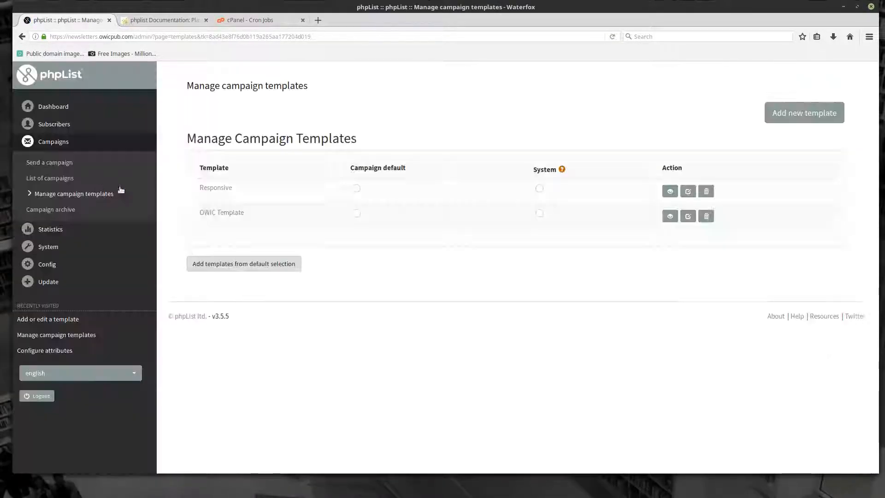
left_click(213, 213)
scroll(507, 267, "down", 5)
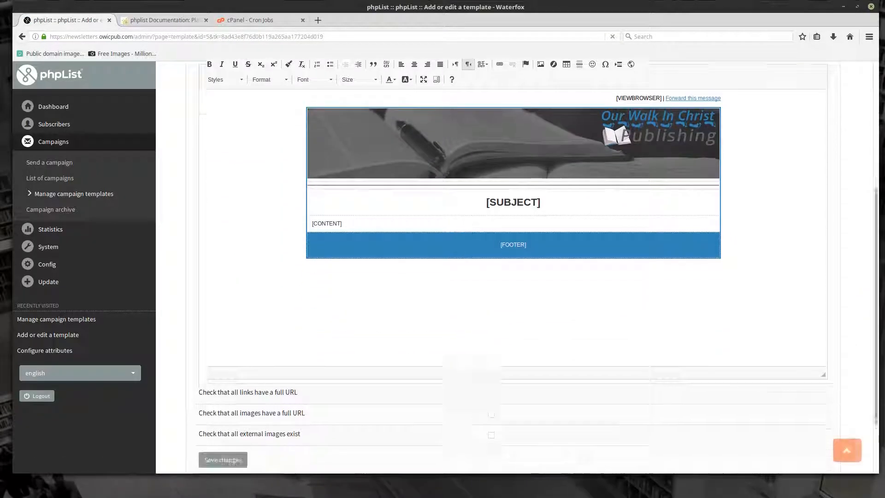
scroll(564, 279, "up", 4)
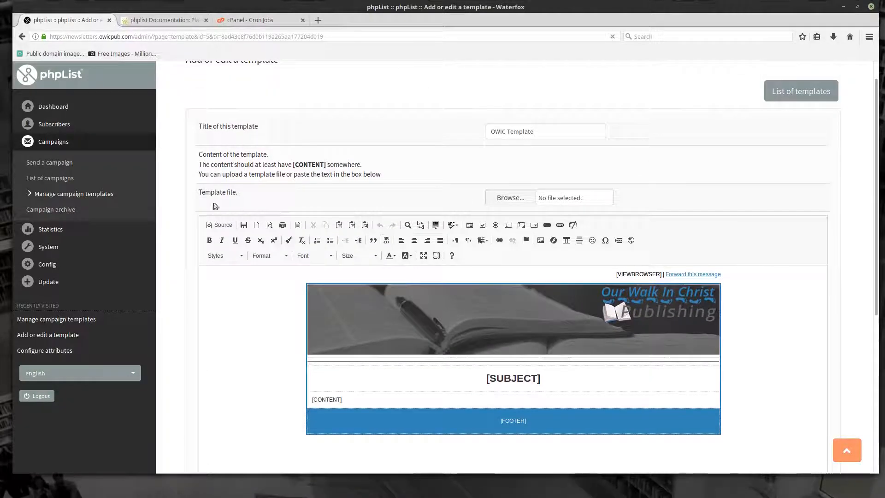
left_click(60, 194)
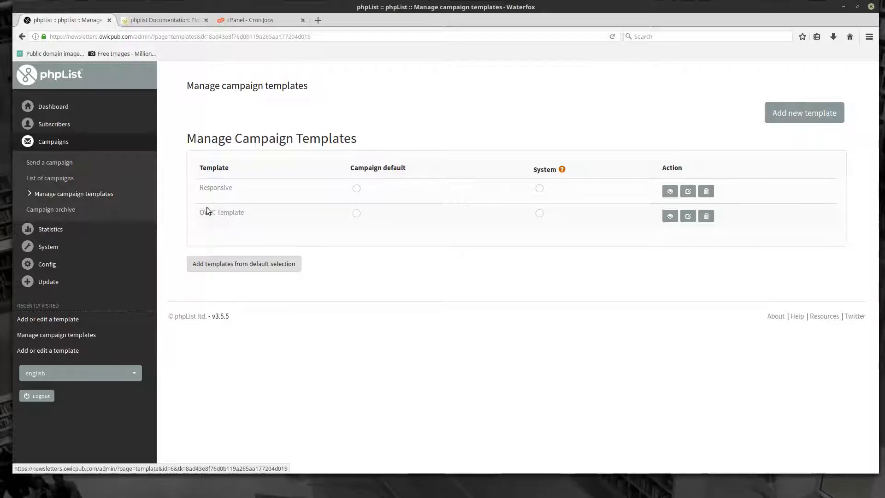
Start a new campaign and go through its campaign subject, From line and message preview fields.
left_click(71, 165)
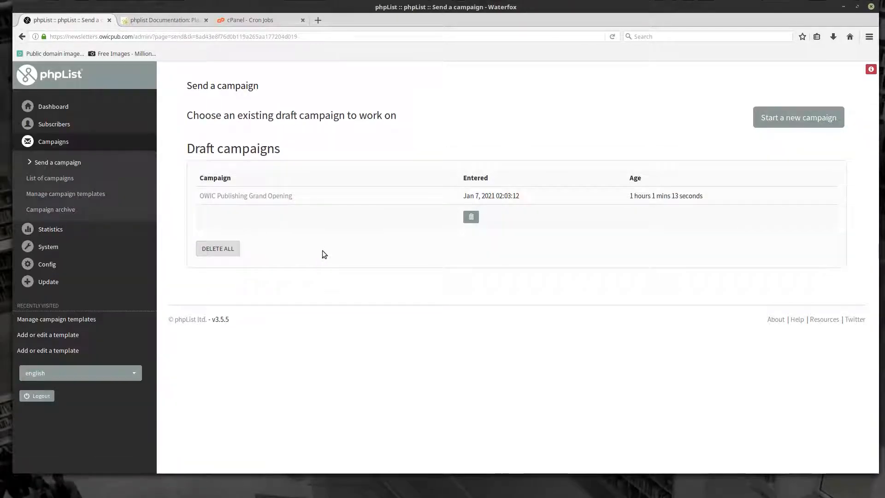
left_click(797, 118)
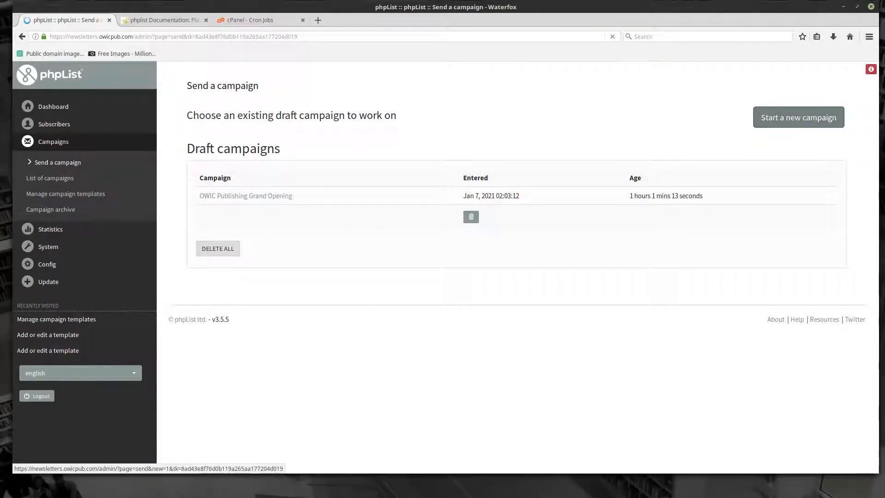
left_click(328, 175)
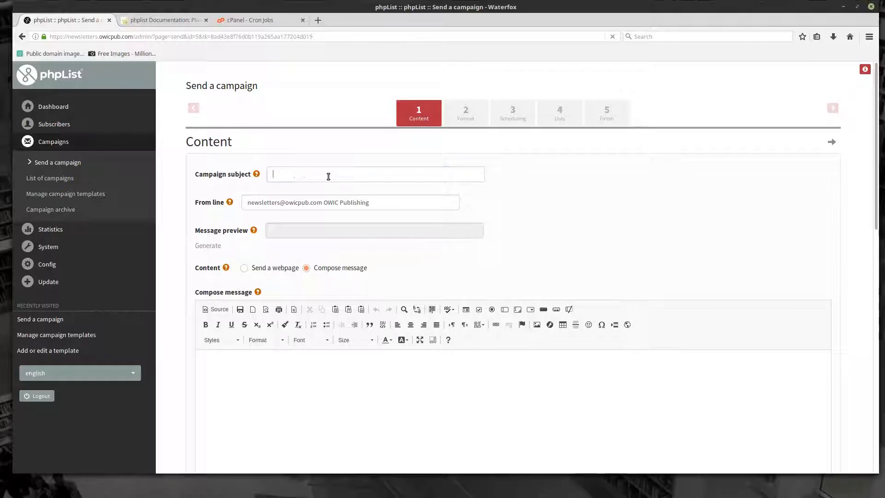
left_click(357, 202)
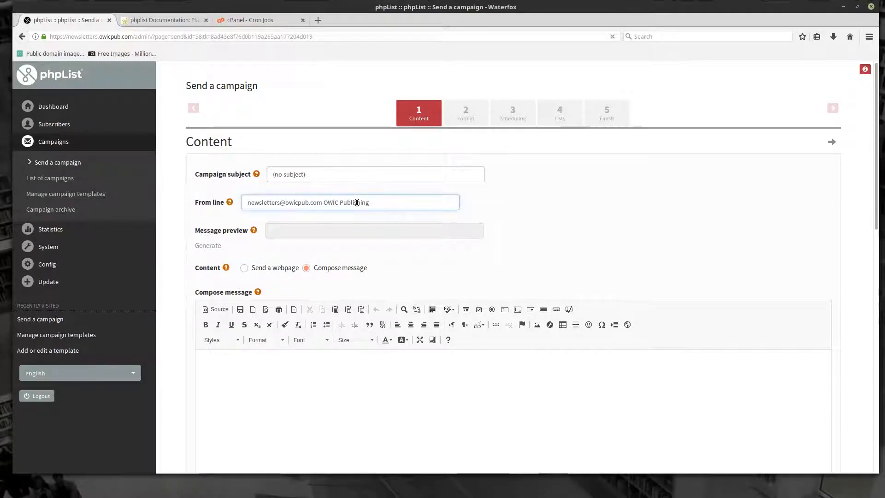
left_click(385, 205)
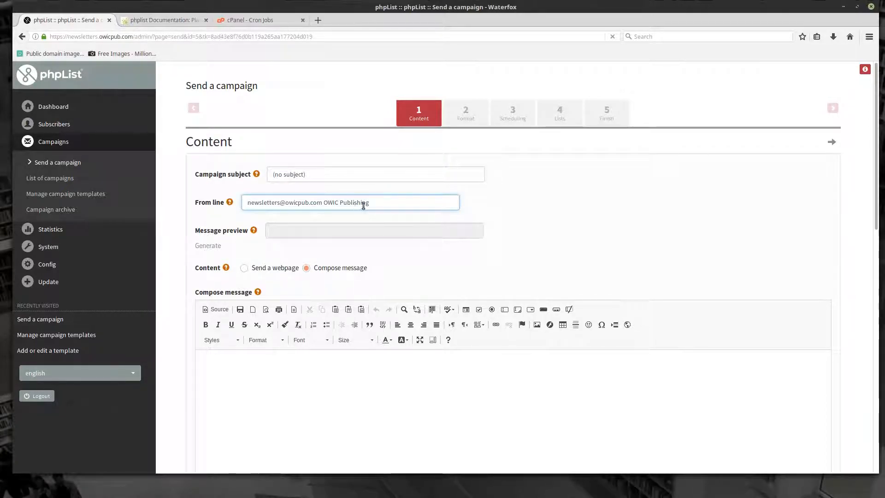
left_click(342, 231)
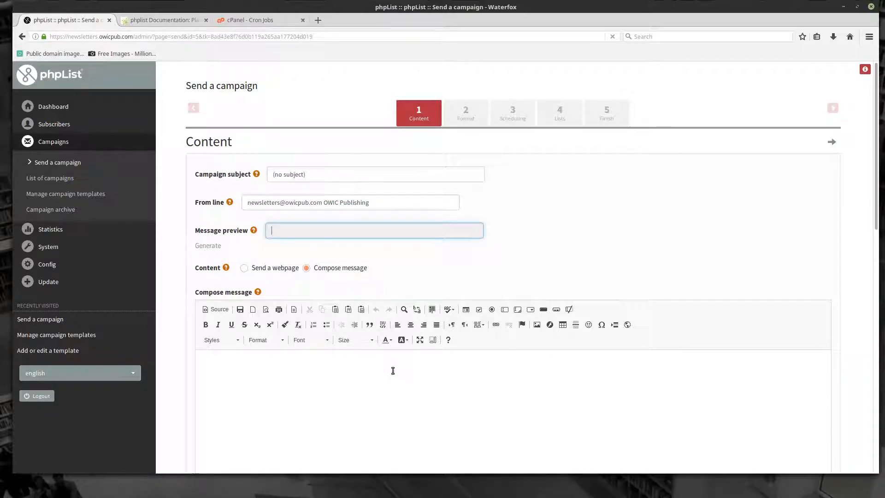
left_click(346, 175)
Write "This is a newletter" as the body of the new campaign's message.
scroll(421, 318, "down", 3)
left_click(318, 258)
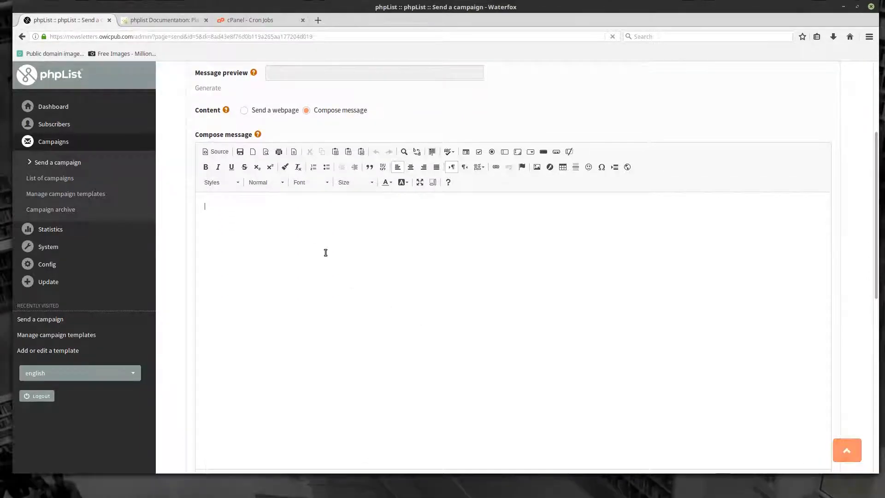
scroll(338, 265, "down", 3)
scroll(322, 253, "up", 3)
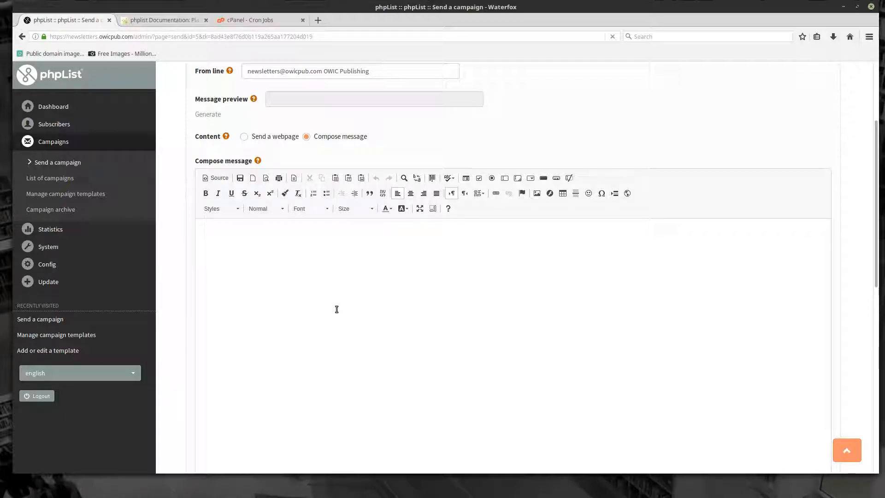
type("This is a newletter")
Examine the campaign's footer code, including its social media links, preferences link and unsubscribe link.
scroll(412, 161, "down", 5)
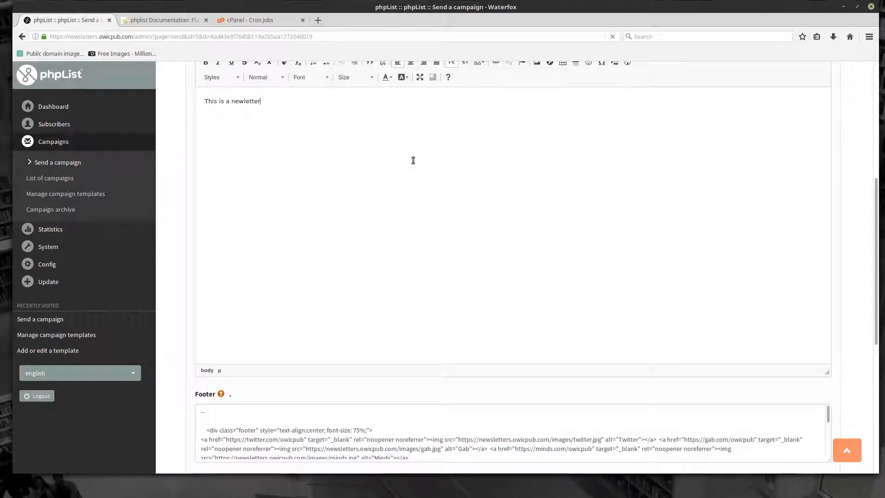
scroll(412, 161, "down", 4)
scroll(352, 322, "down", 5)
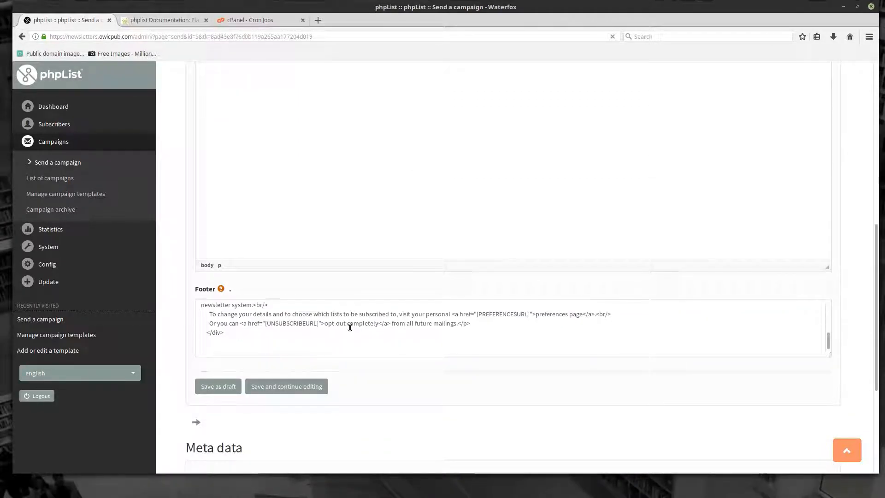
scroll(350, 327, "up", 5)
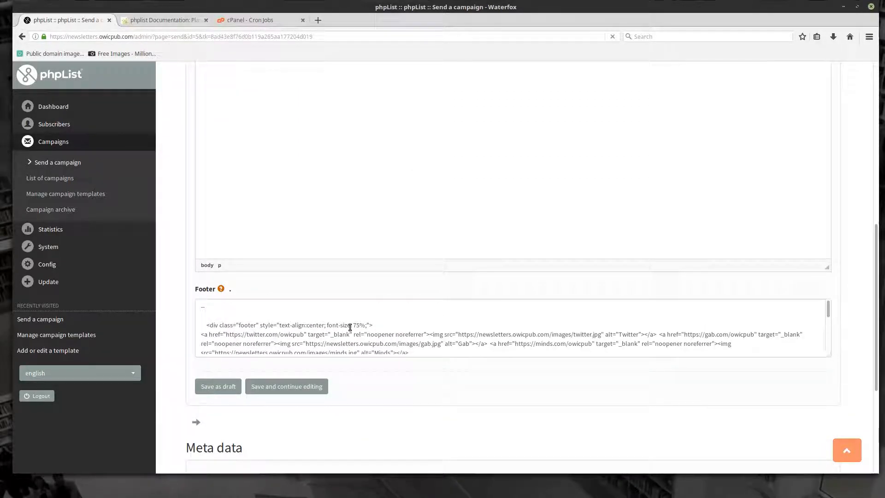
scroll(349, 327, "down", 5)
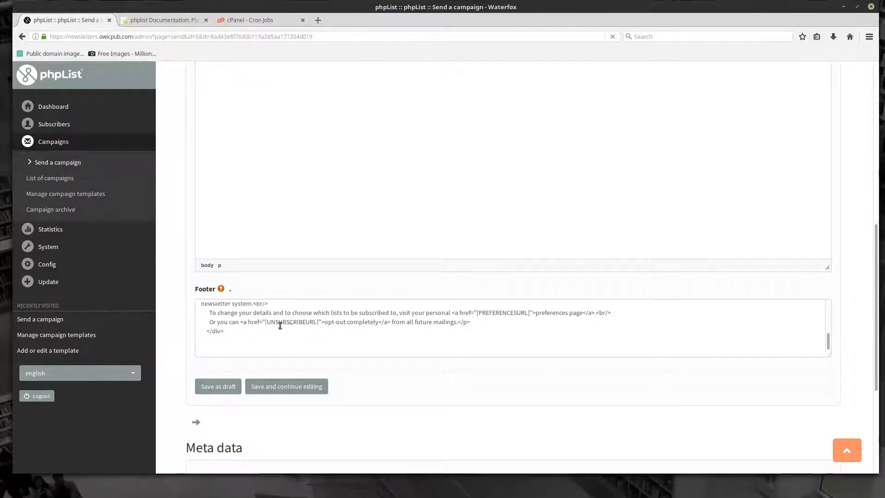
scroll(503, 317, "up", 7)
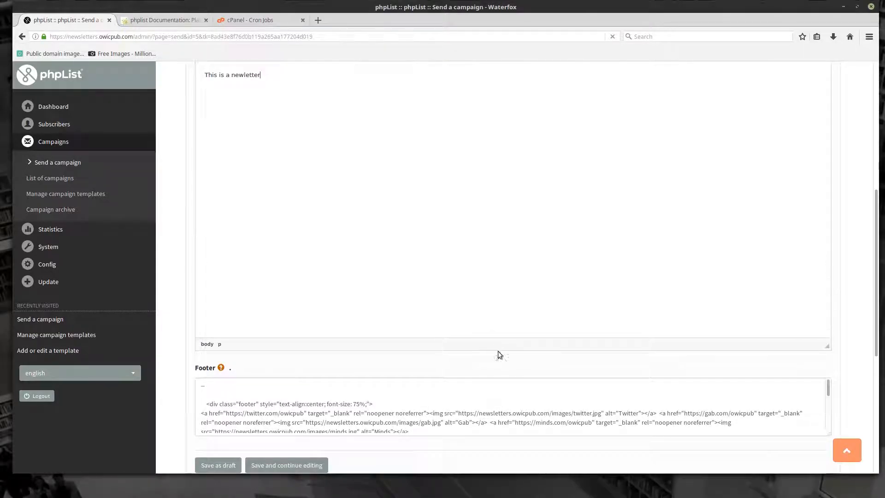
Set the new campaign's format to HTML with the Responsive template.
scroll(440, 384, "up", 6)
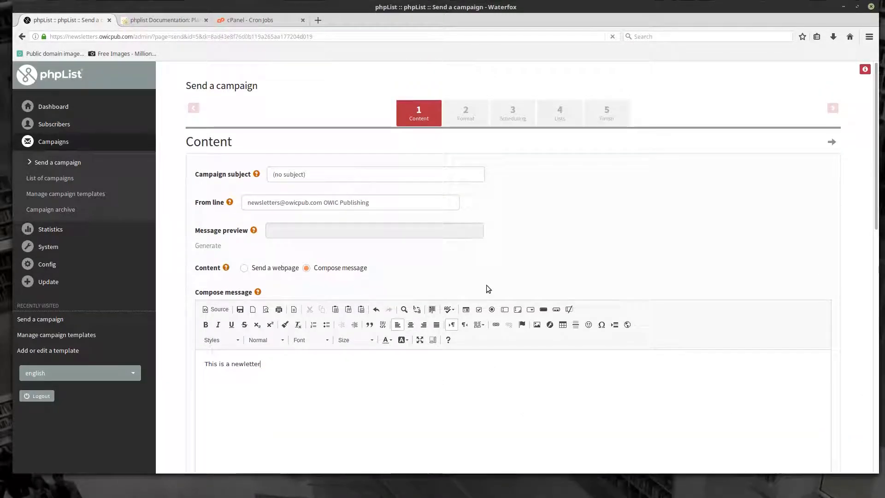
scroll(381, 244, "down", 3)
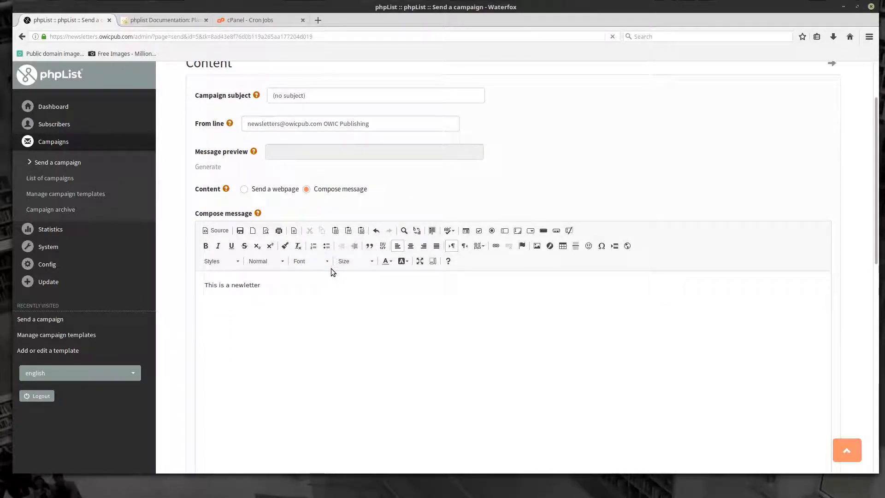
scroll(308, 304, "up", 3)
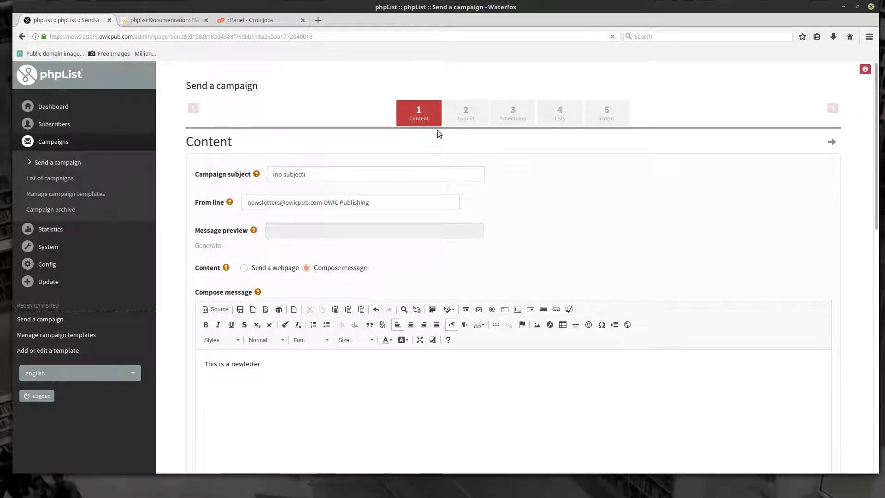
left_click(467, 117)
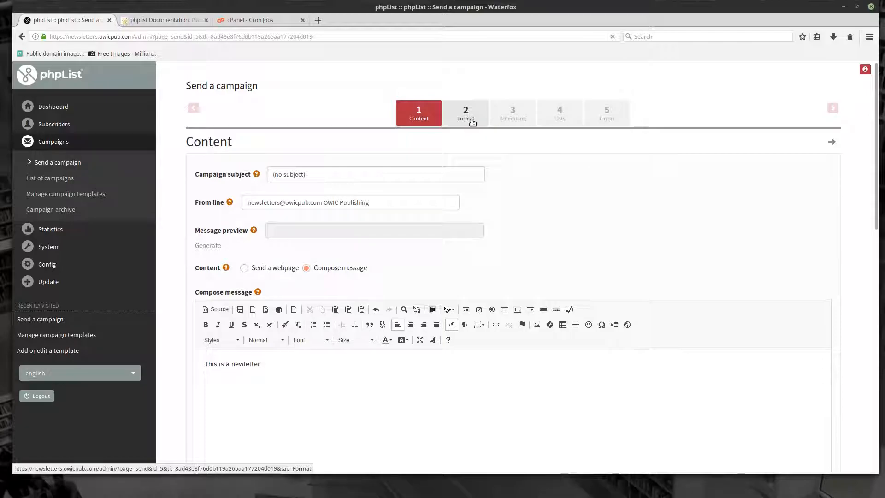
left_click(299, 199)
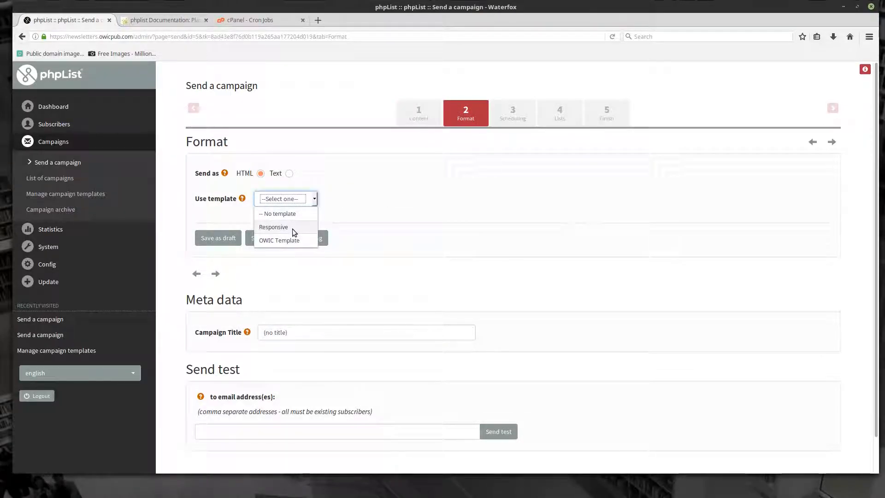
left_click(292, 227)
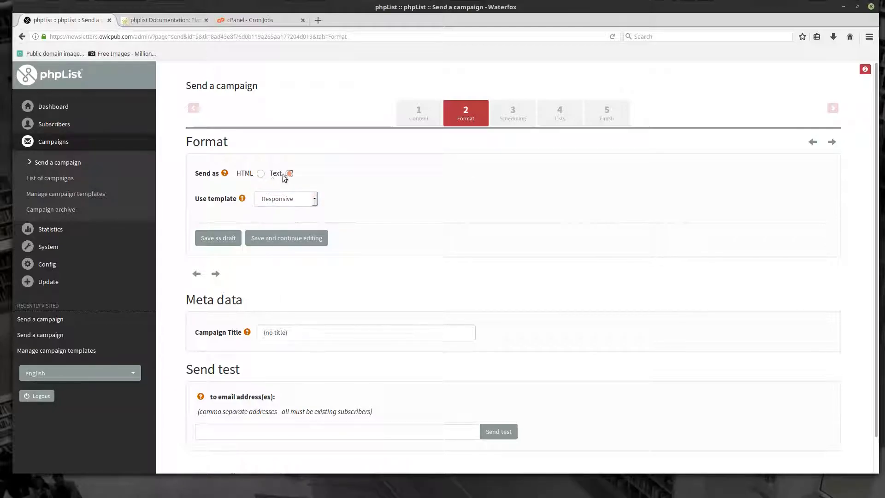
left_click(256, 177)
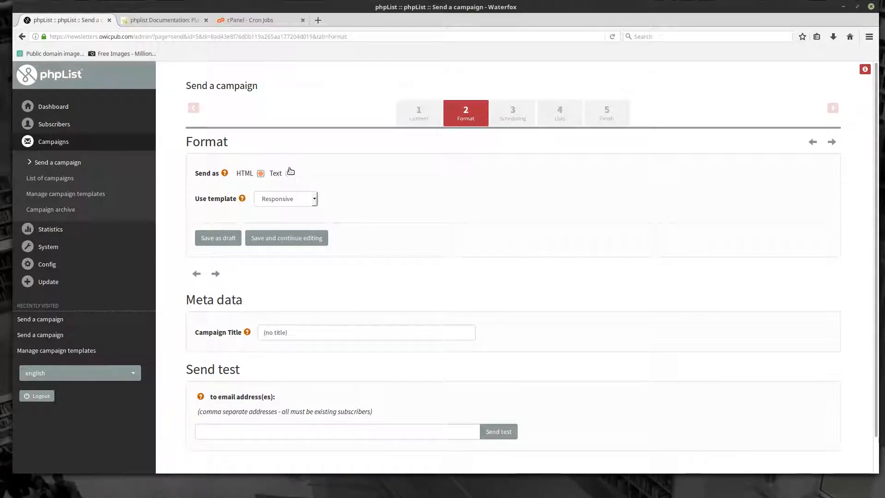
Go through the campaign title field and the field for test email addresses.
scroll(385, 237, "down", 2)
left_click(379, 294)
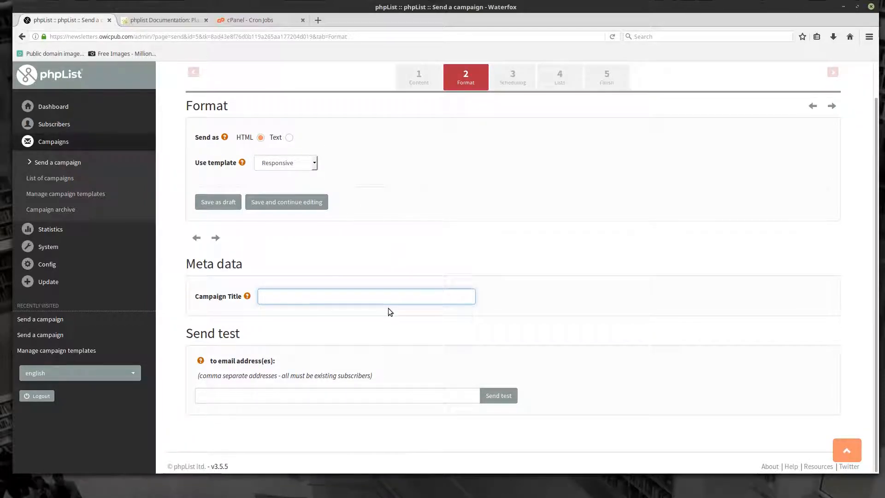
left_click(301, 396)
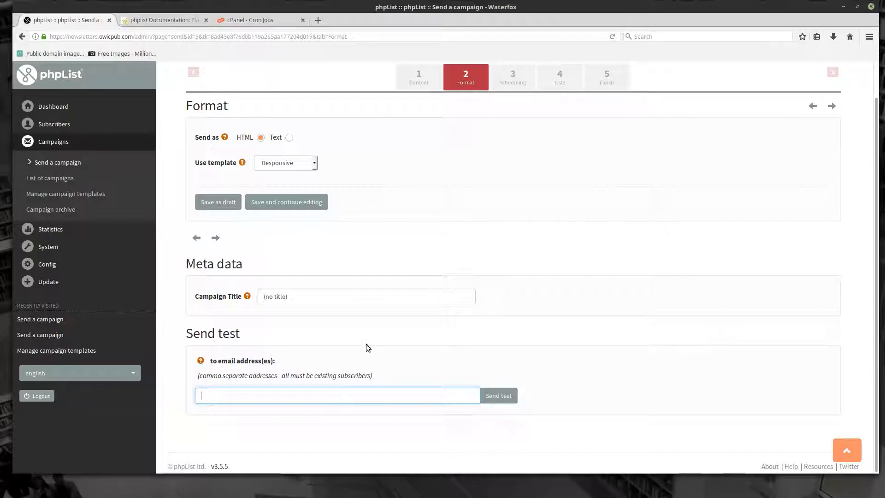
Review the campaign's scheduling settings and the general and uncategorised subscriber lists it can be sent to.
scroll(366, 361, "up", 2)
left_click(512, 111)
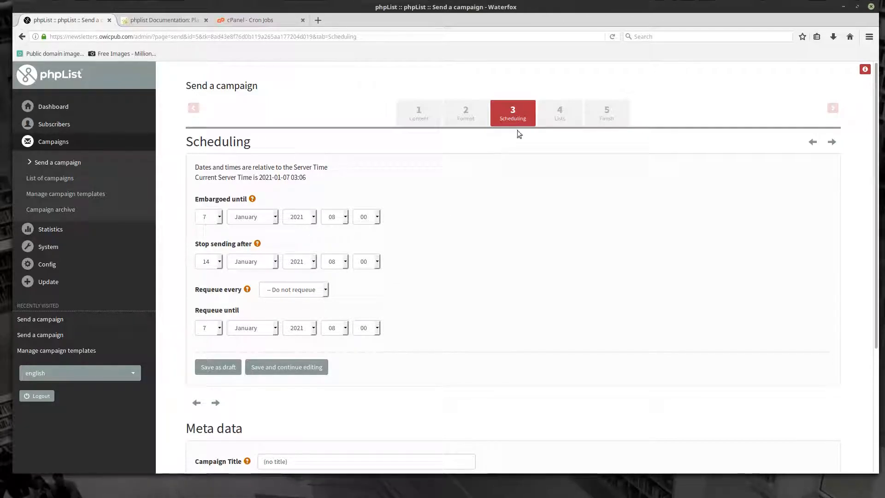
left_click(564, 113)
scroll(489, 260, "down", 2)
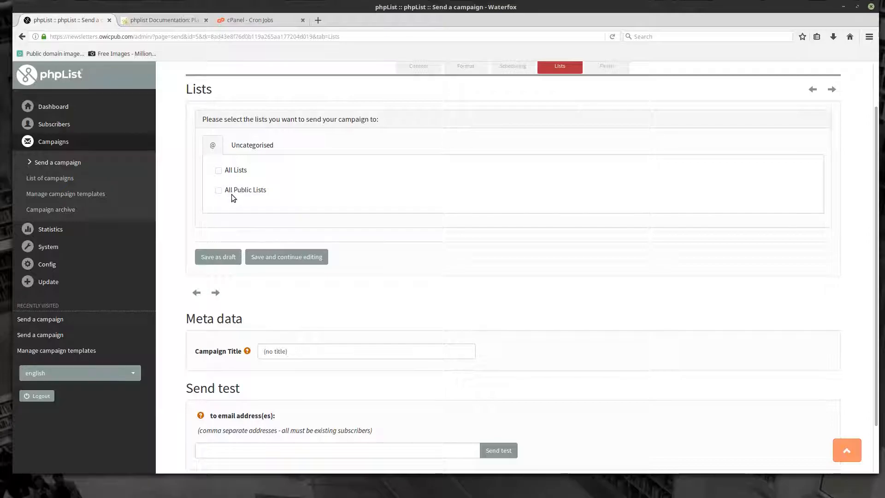
scroll(240, 195, "down", 1)
scroll(251, 189, "up", 3)
left_click(254, 195)
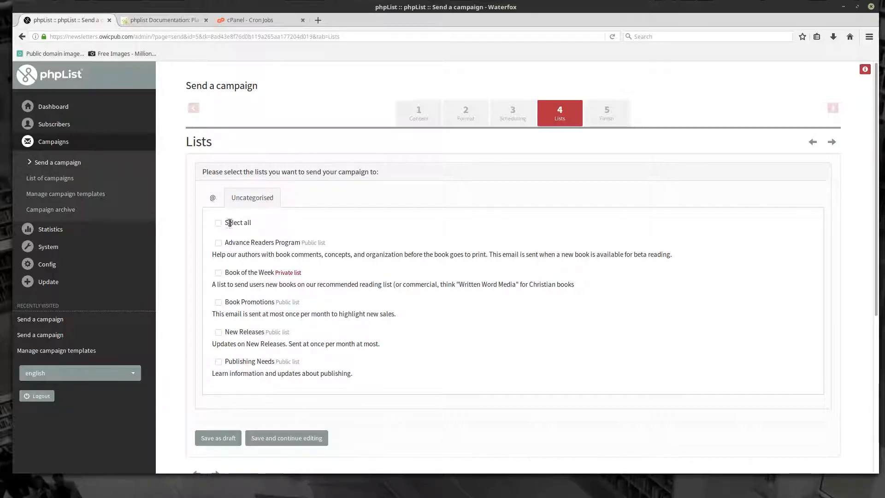
left_click(213, 197)
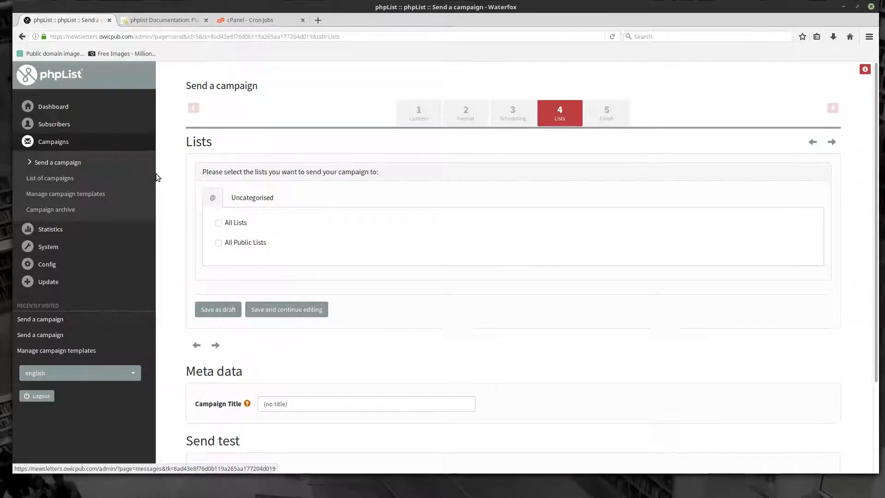
Leave the unfinished campaign and delete its untitled draft from the list of campaigns.
left_click(64, 178)
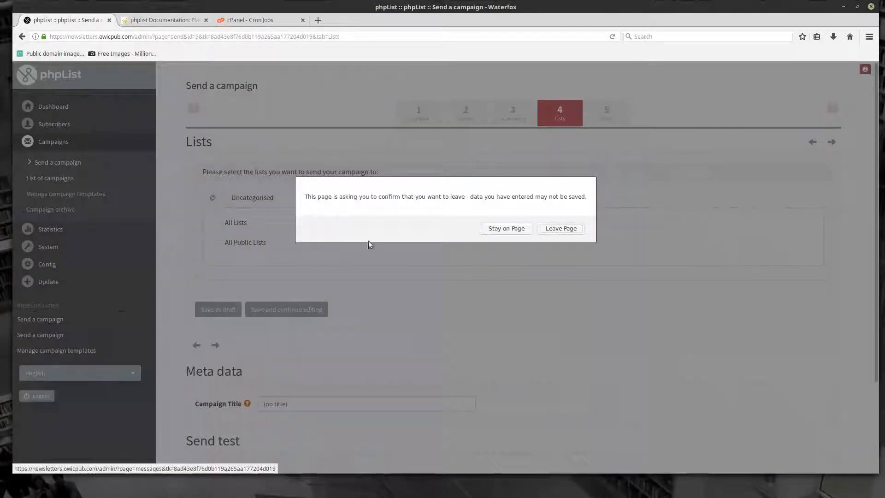
left_click(557, 228)
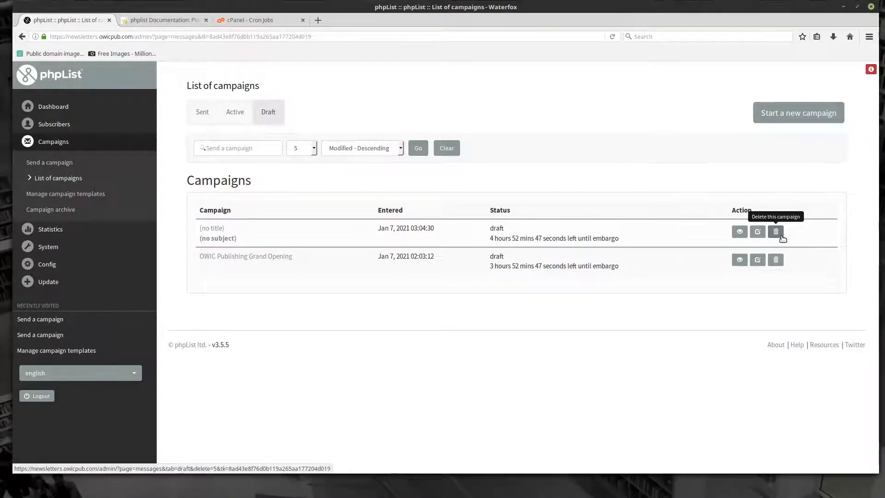
left_click(775, 231)
left_click(492, 228)
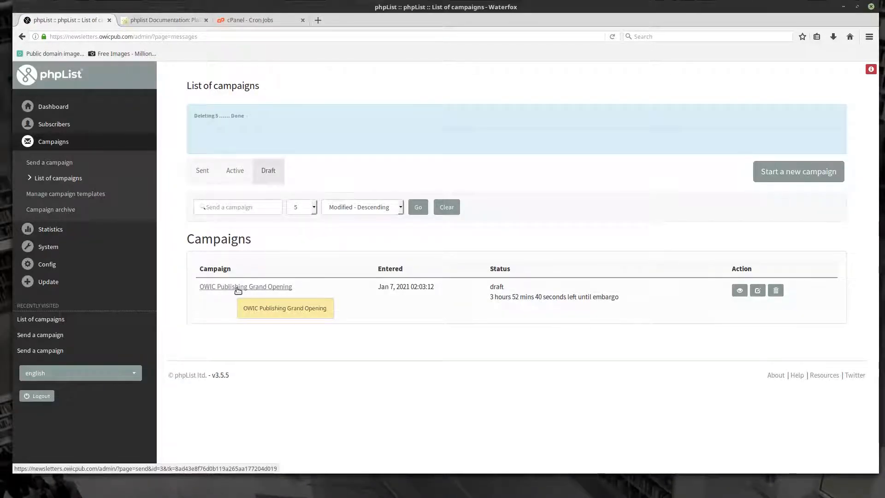
Open the OWIC Publishing Grand Opening draft campaign and generate its message preview.
left_click(238, 290)
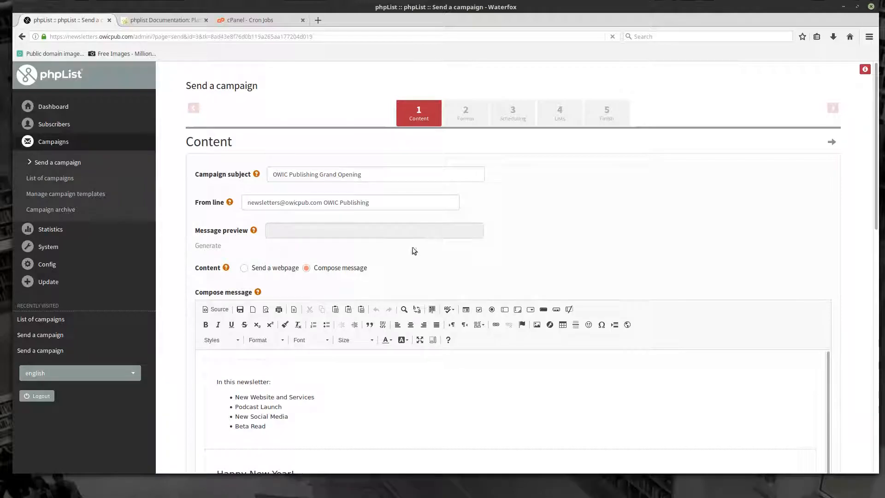
scroll(507, 242, "down", 3)
scroll(480, 231, "up", 3)
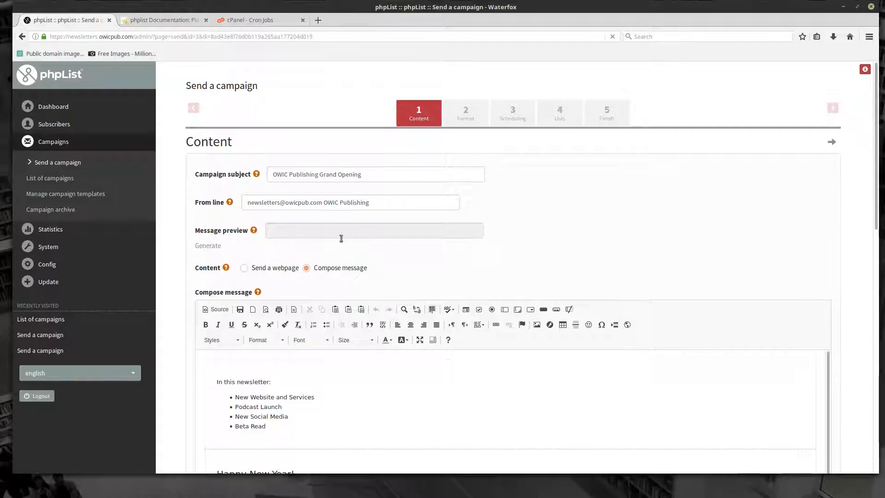
left_click(216, 246)
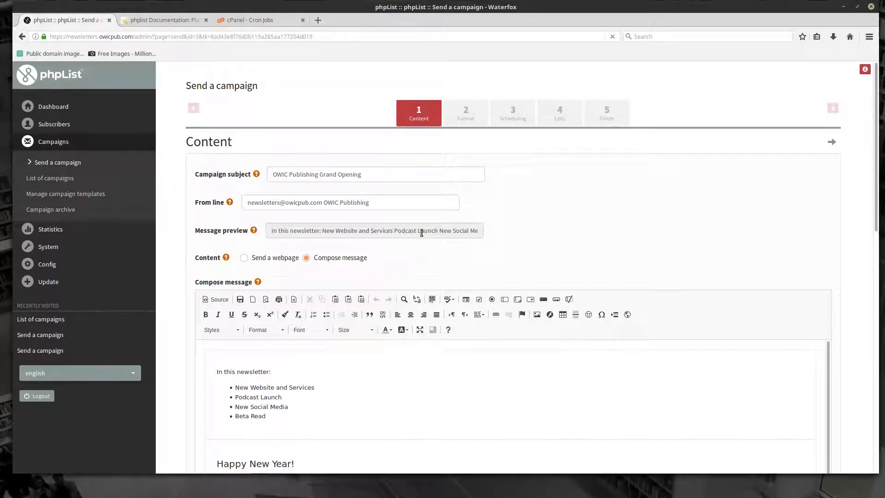
left_click(333, 233)
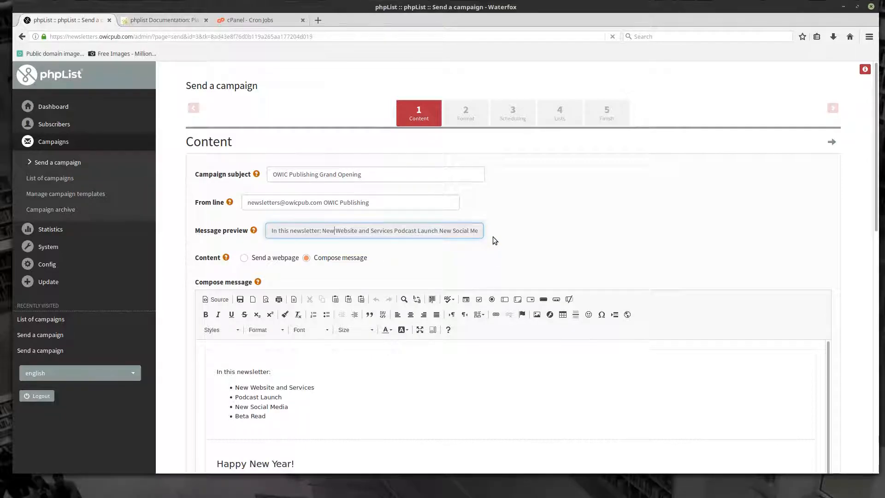
Examine the newsletter's message body, from the contents list and Happy New Year section to New Social Media and Beta Read.
scroll(405, 232, "down", 2)
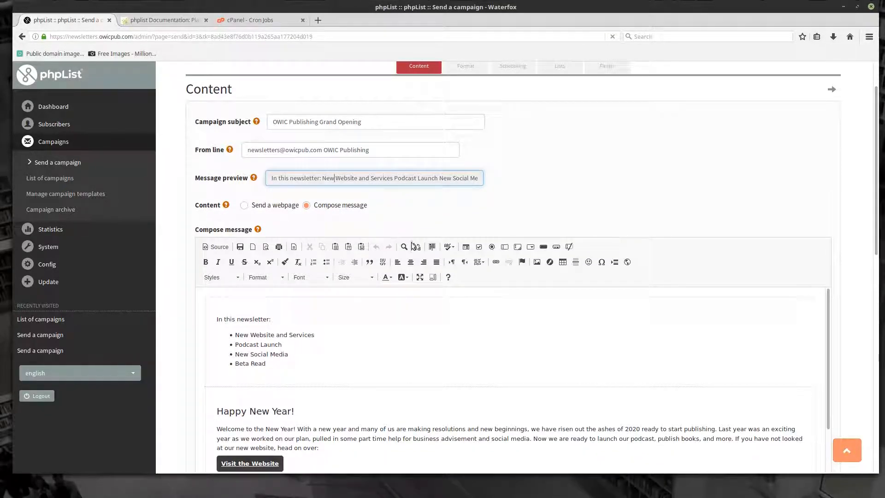
scroll(507, 318, "down", 8)
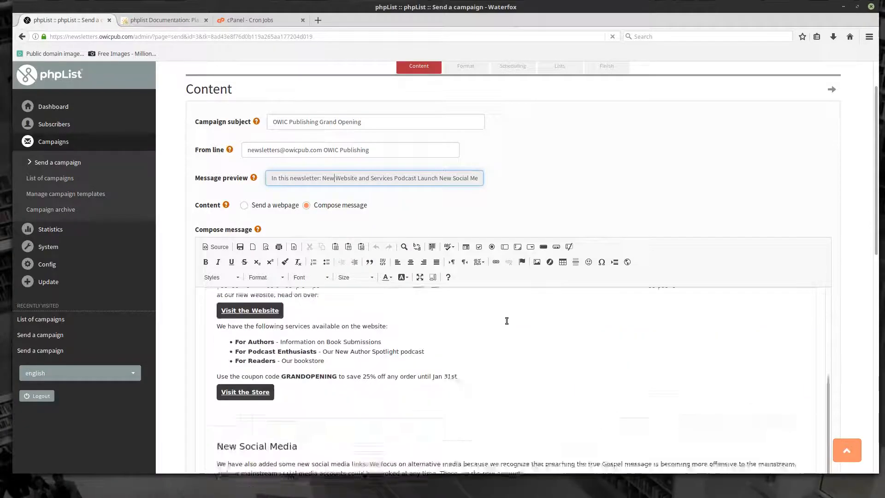
scroll(848, 359, "down", 5)
scroll(575, 308, "up", 5)
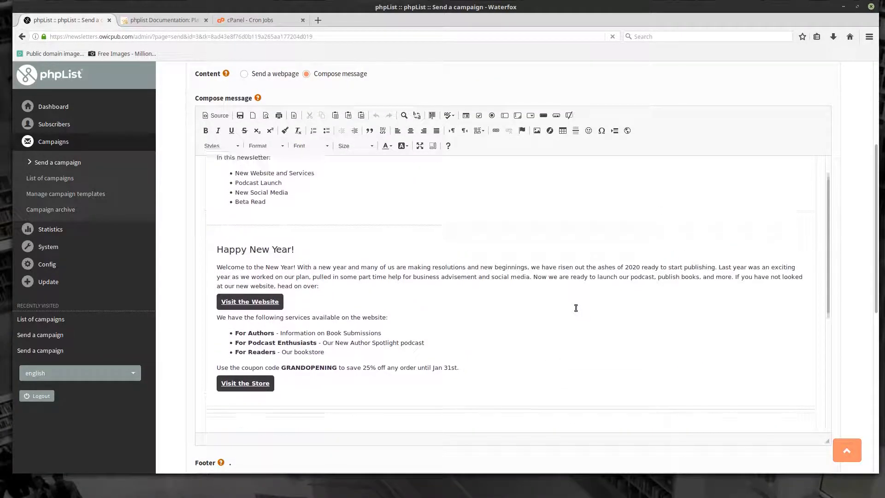
scroll(461, 281, "up", 1)
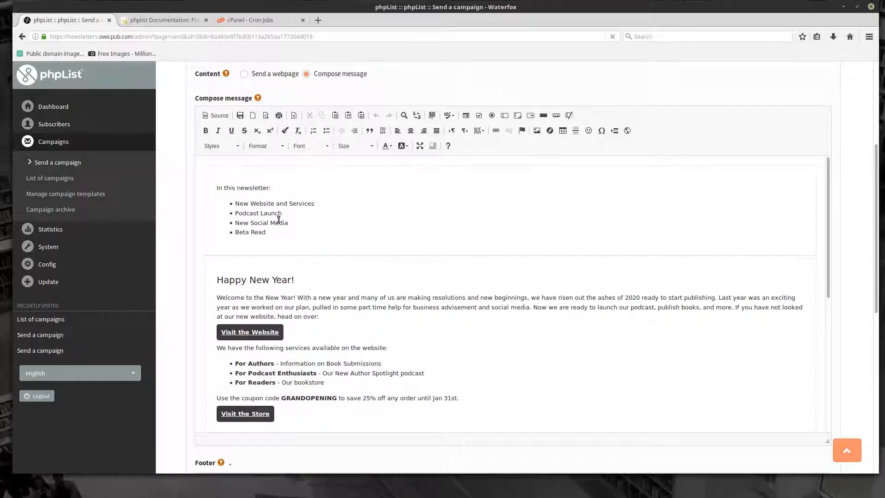
scroll(267, 221, "down", 2)
scroll(281, 219, "down", 5)
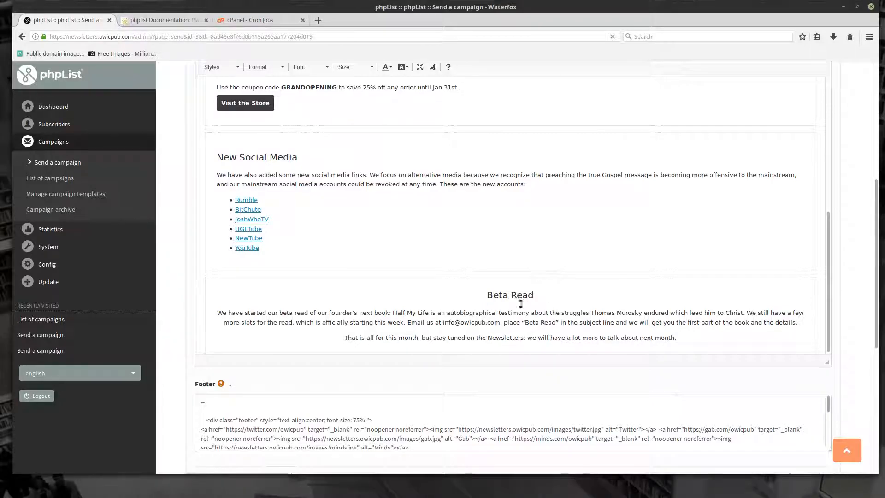
scroll(343, 323, "up", 4)
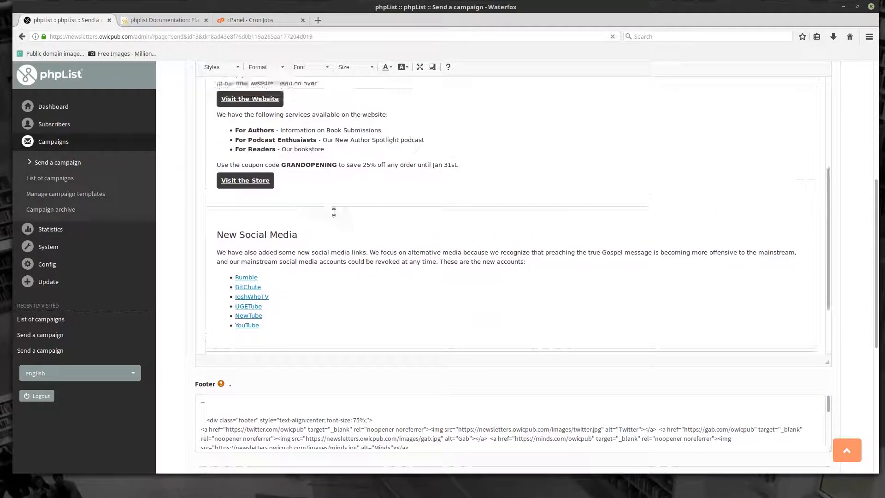
scroll(331, 322, "up", 3)
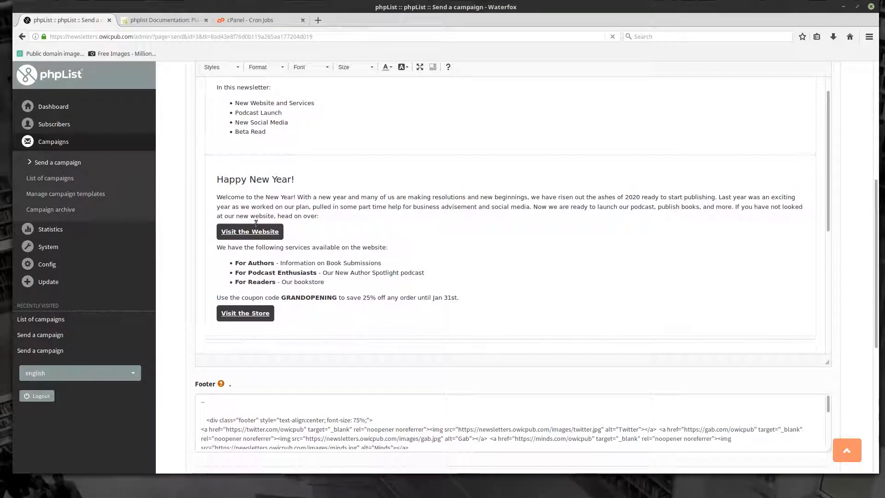
scroll(343, 249, "down", 6)
scroll(461, 433, "down", 2)
scroll(461, 433, "up", 2)
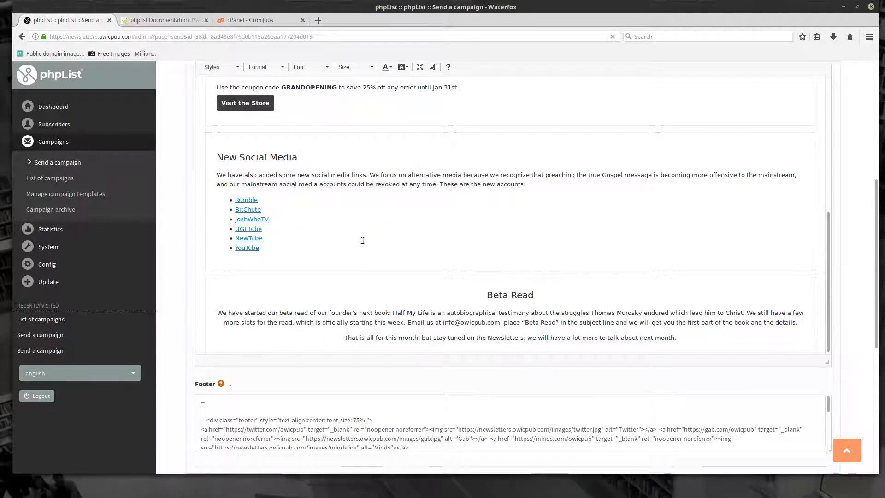
scroll(362, 240, "down", 1)
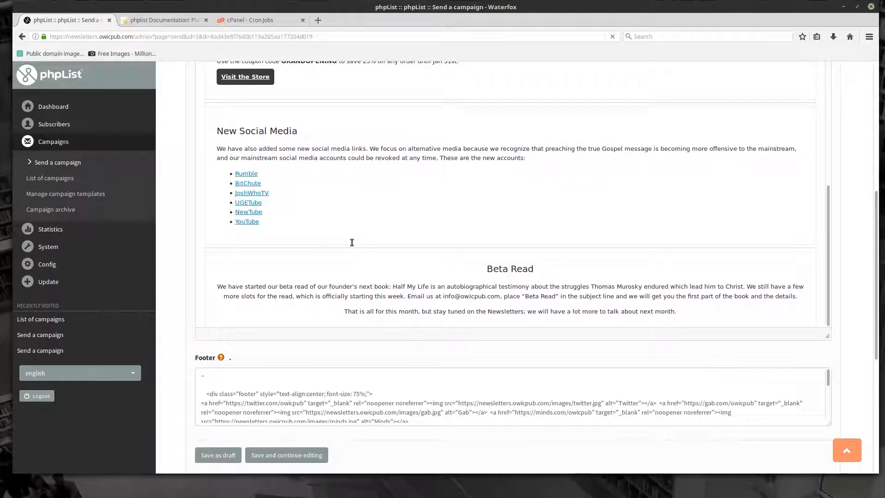
scroll(352, 243, "up", 5)
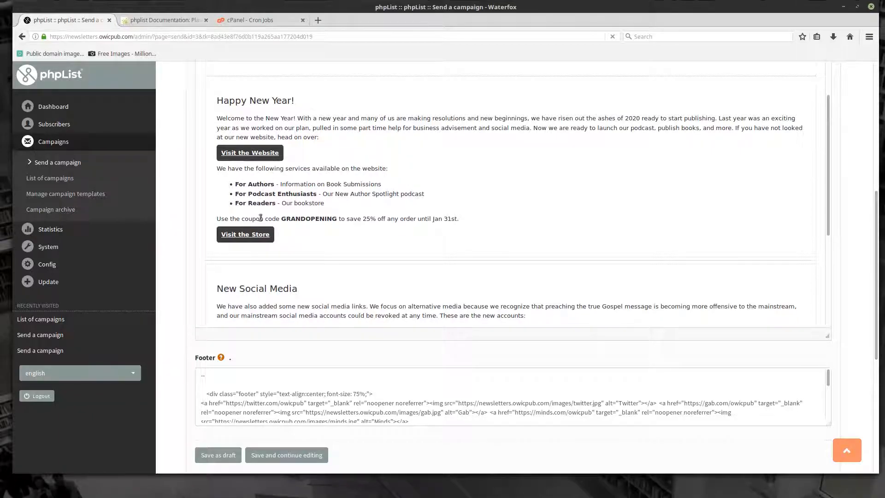
Inspect the message's HTML source, highlighting the styled Visit the Website link, and return to the formatted view.
scroll(414, 223, "up", 3)
scroll(461, 193, "up", 4)
left_click(218, 167)
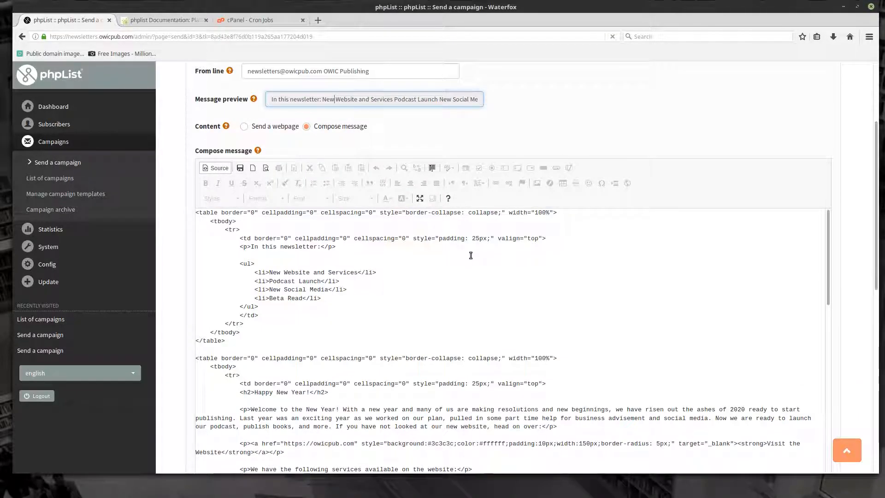
scroll(495, 260, "down", 3)
scroll(449, 260, "down", 3)
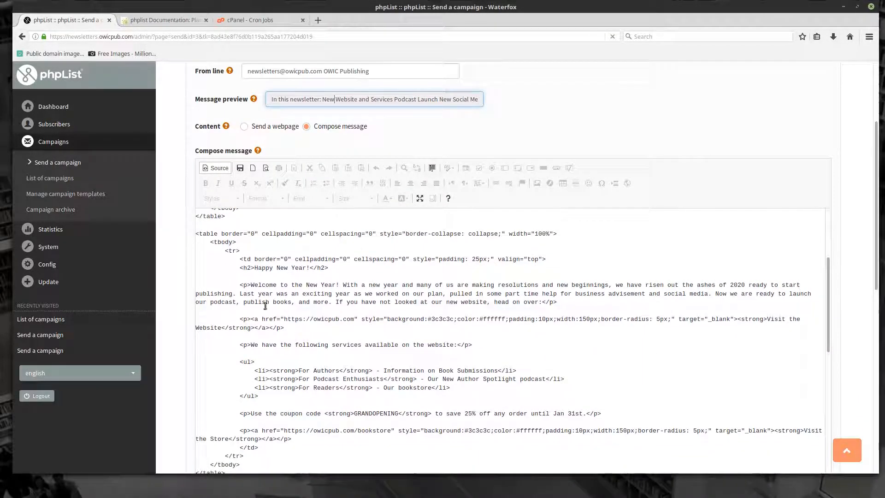
left_click_drag(240, 318, 284, 328)
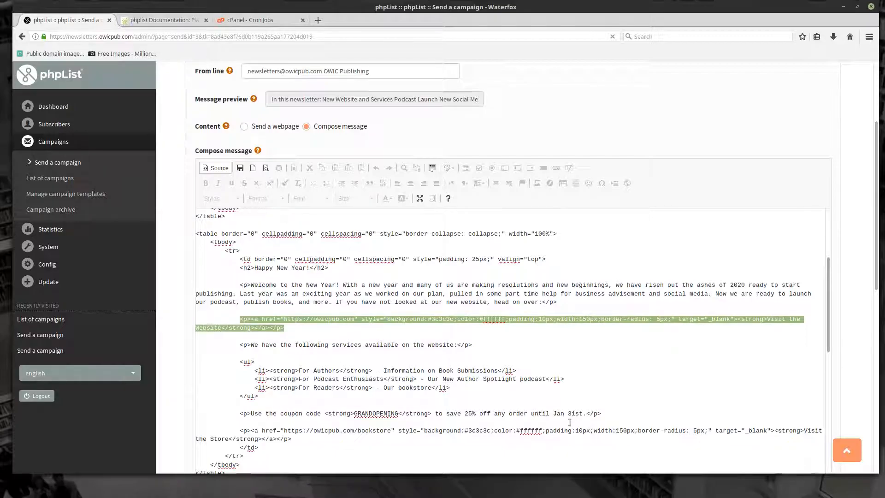
scroll(569, 366, "down", 3)
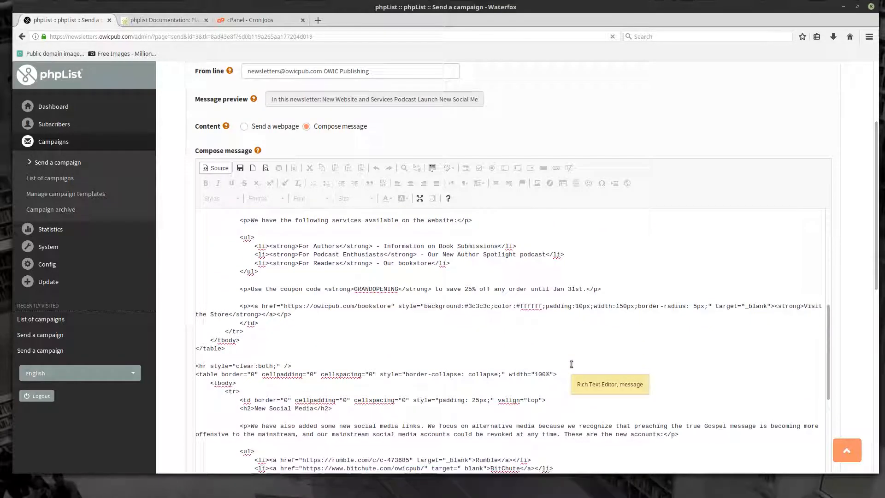
scroll(571, 369, "up", 4)
left_click(209, 170)
Save the grand opening campaign's content and continue editing it.
scroll(173, 280, "down", 3)
scroll(170, 276, "down", 5)
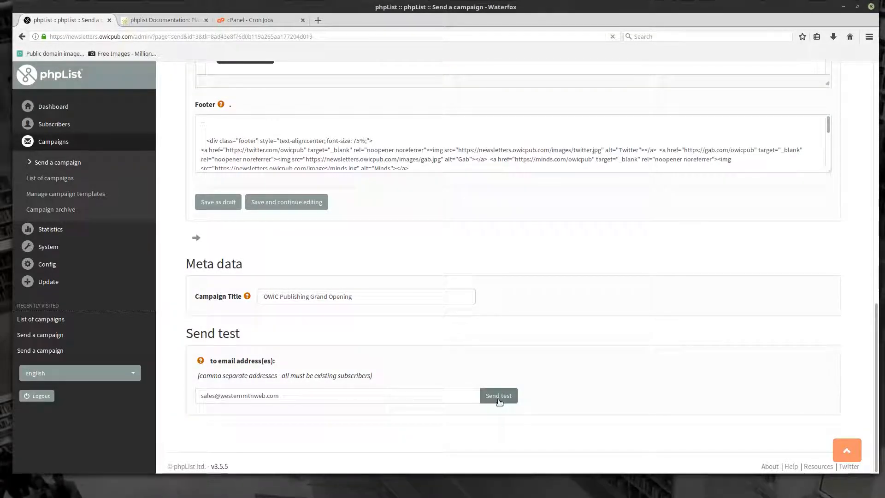
left_click(279, 202)
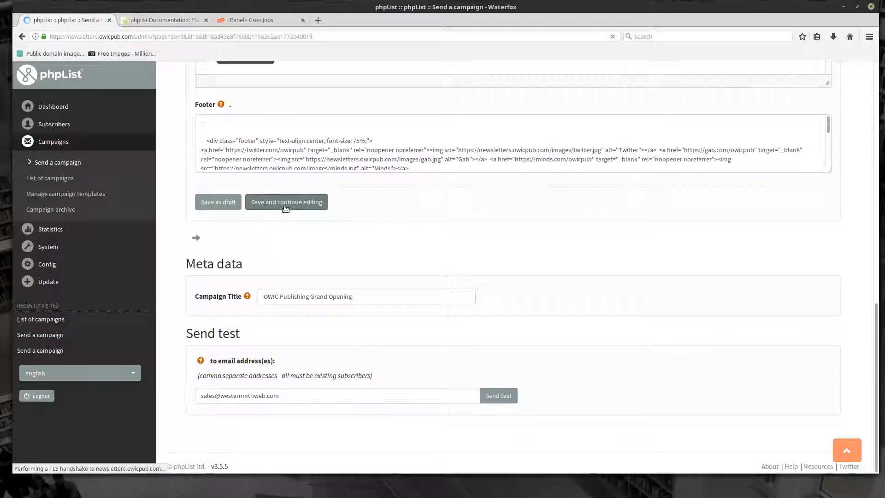
Choose the Responsive template in the campaign's Format stage.
left_click(465, 113)
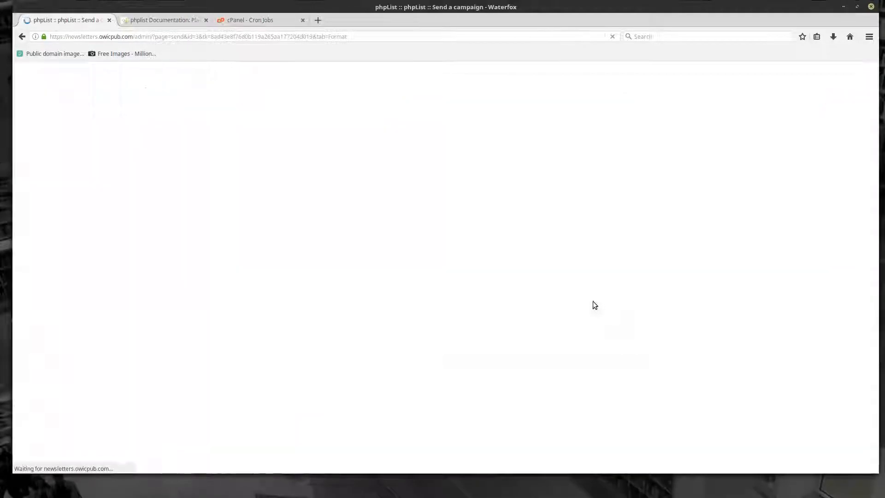
left_click(314, 200)
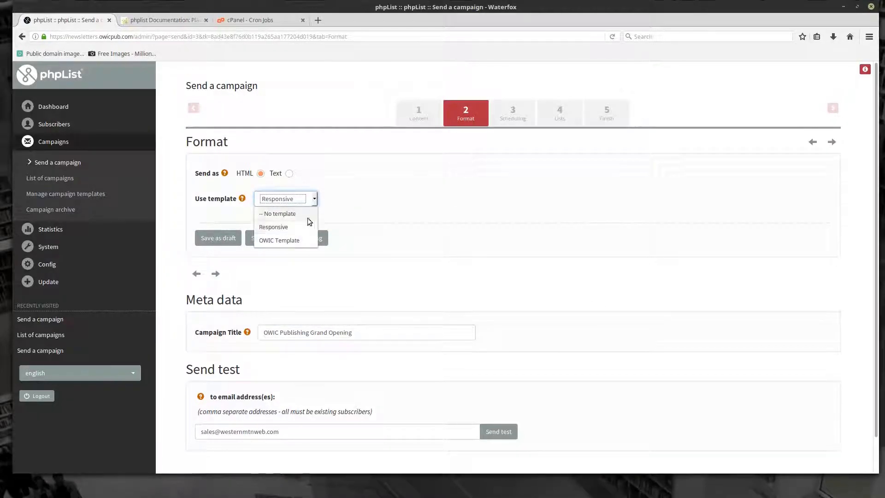
left_click(298, 229)
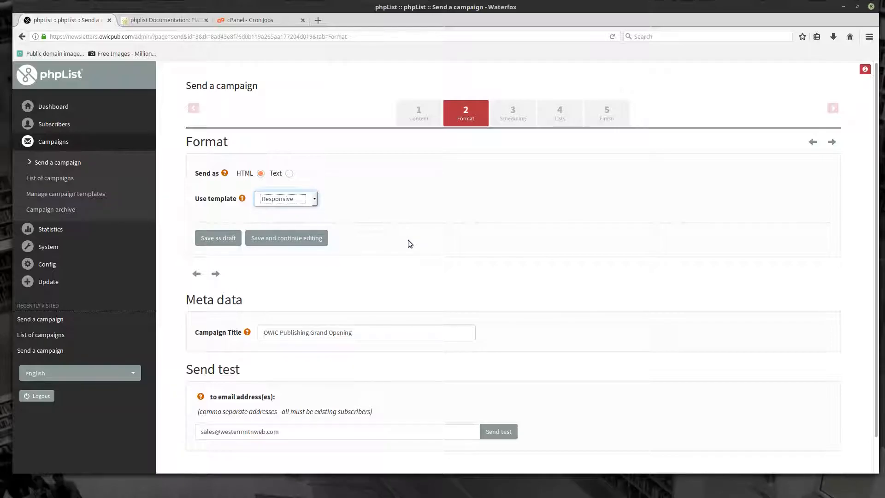
scroll(415, 251, "down", 1)
scroll(461, 274, "up", 1)
In the Scheduling stage, set the campaign's embargo time to 08:45.
left_click(512, 113)
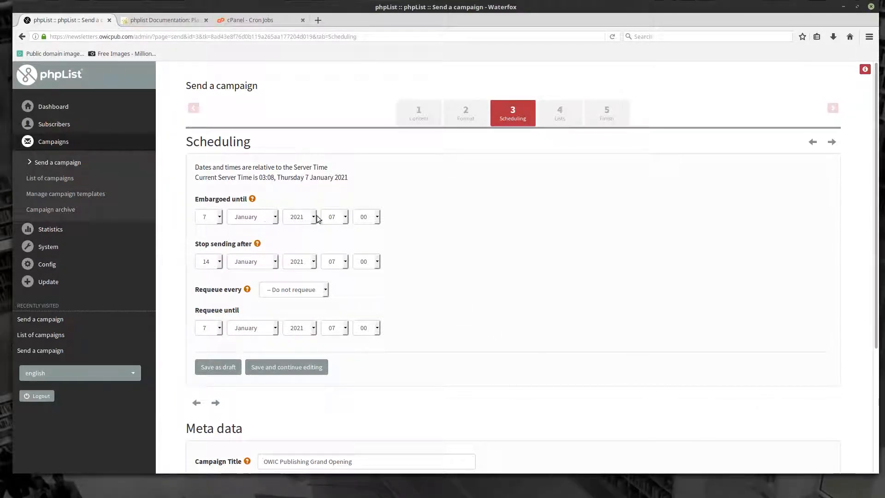
left_click(346, 216)
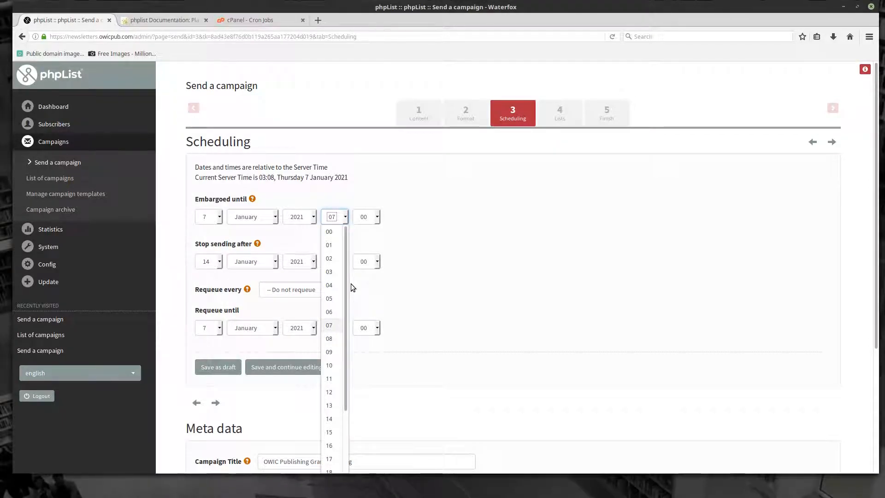
left_click(336, 341)
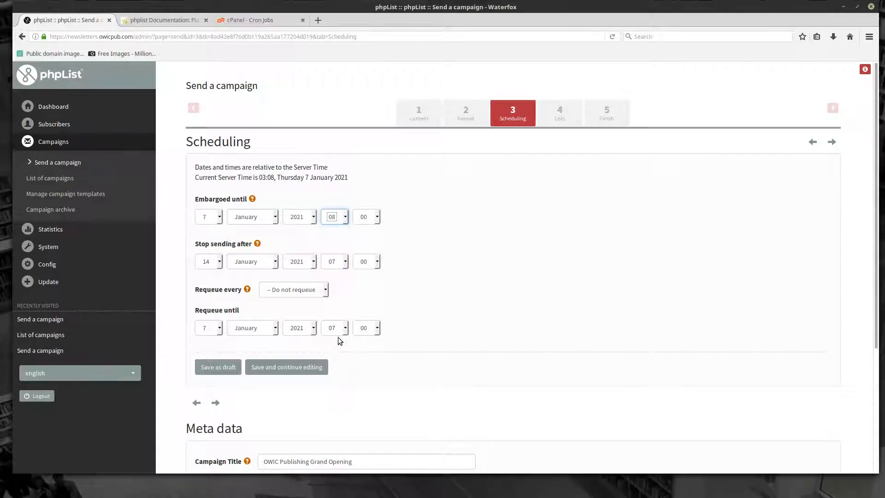
left_click(369, 219)
left_click(369, 272)
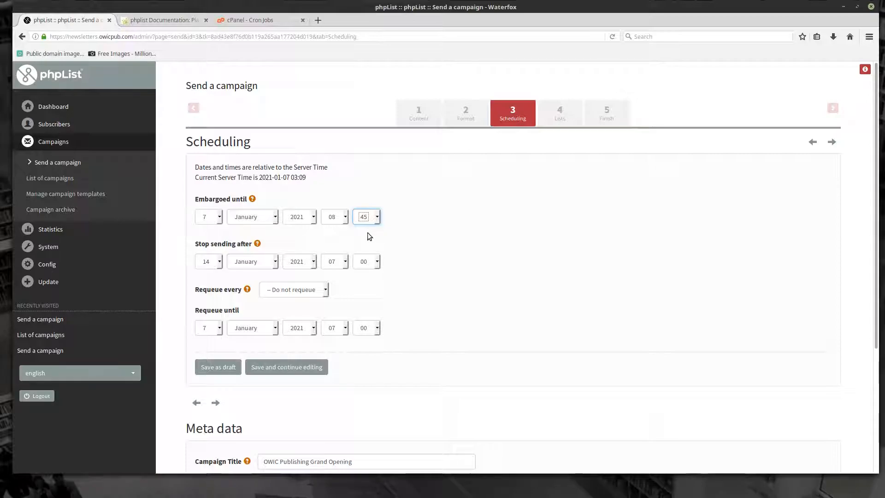
Set the stop-sending hour to 10 and save the schedule while continuing to edit.
left_click(344, 261)
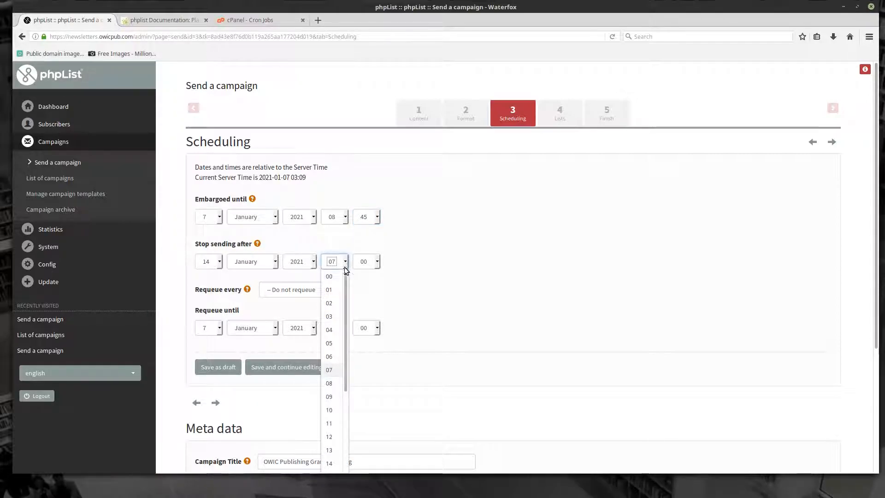
left_click(332, 410)
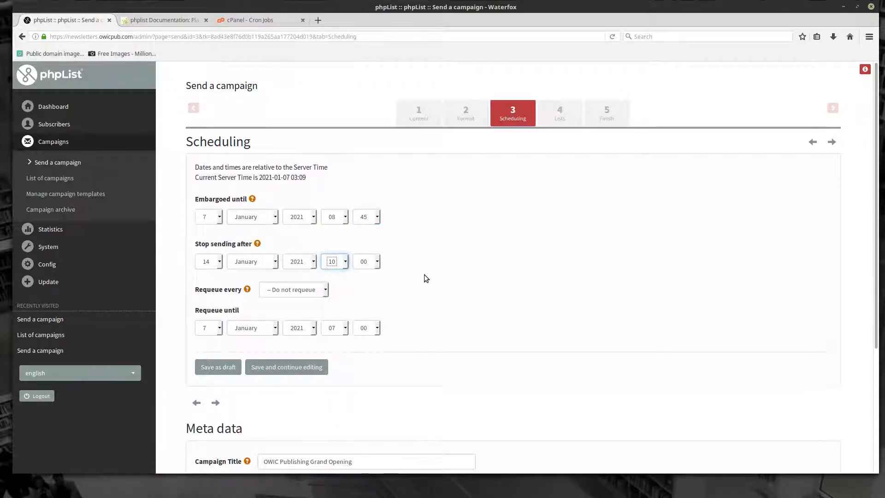
scroll(398, 286, "down", 2)
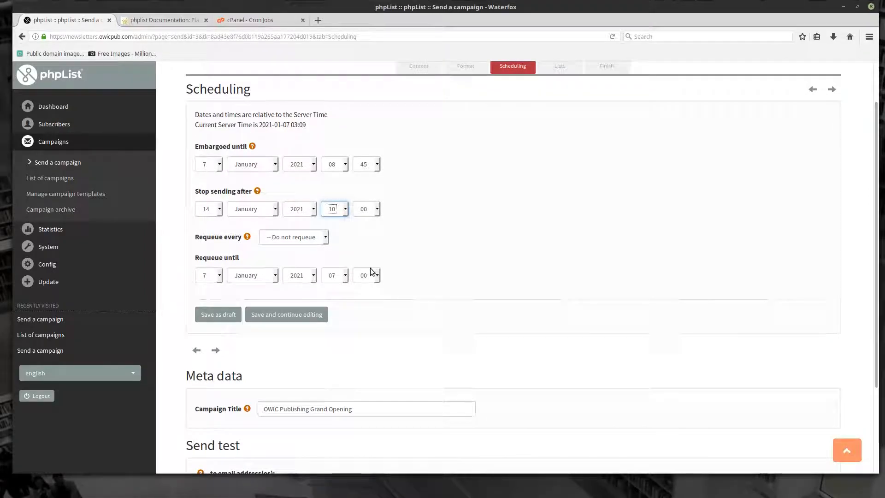
left_click(296, 314)
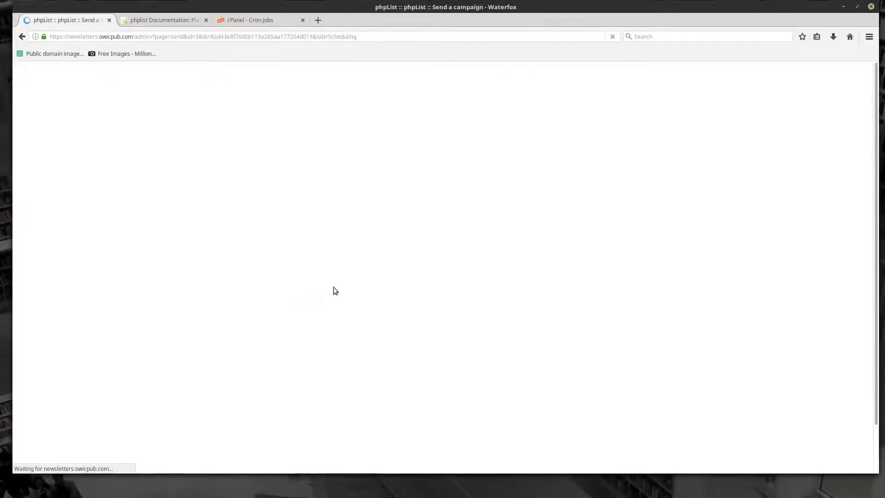
scroll(369, 277, "down", 7)
scroll(446, 230, "up", 8)
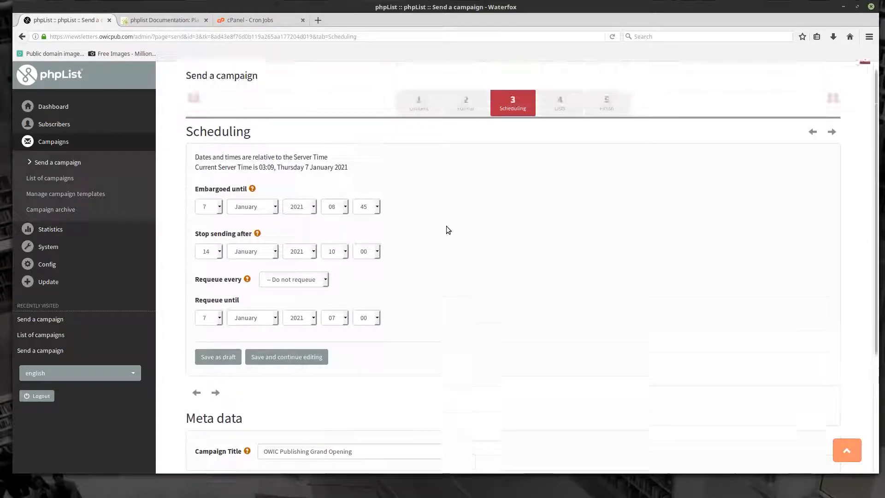
Select All Lists as the campaign's recipients in the Lists stage and save while continuing to edit.
left_click(557, 110)
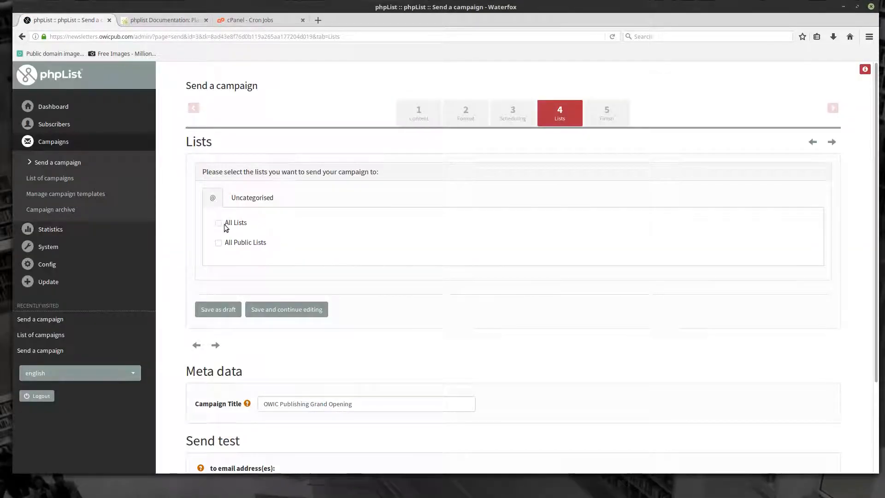
left_click(218, 223)
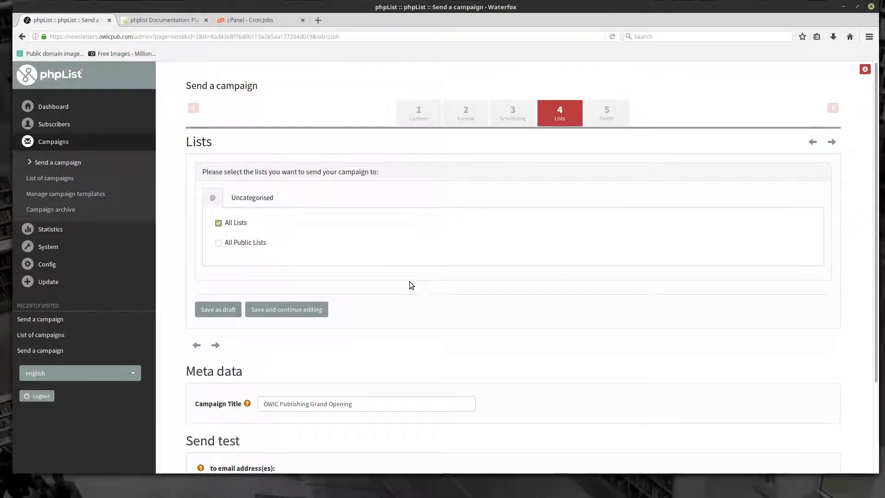
left_click(304, 309)
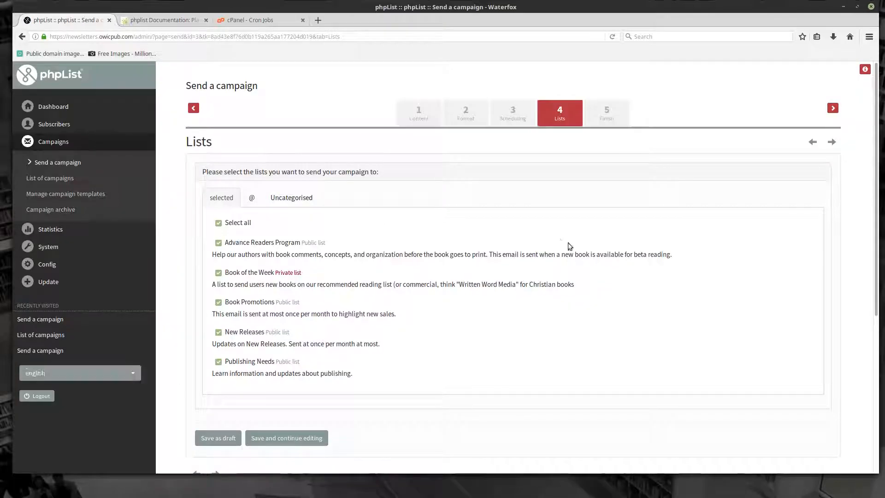
Open the Finish stage and review the alert email fields for the start and end of sending.
left_click(607, 115)
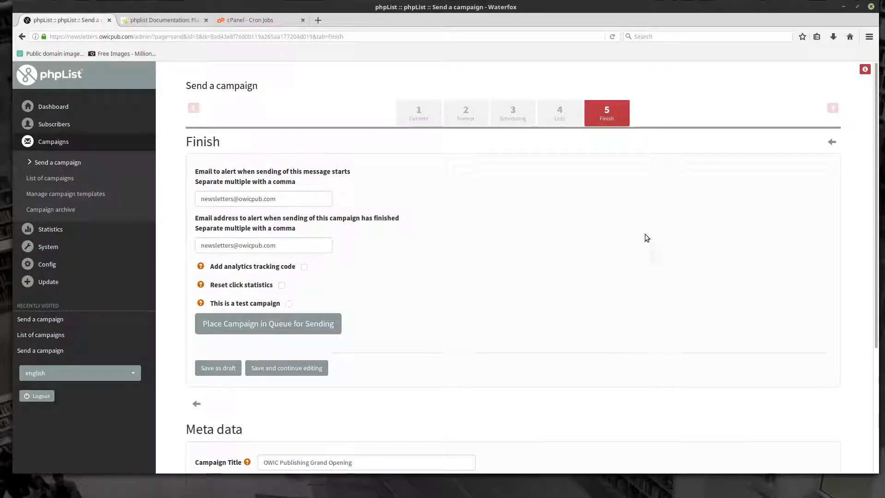
left_click(310, 198)
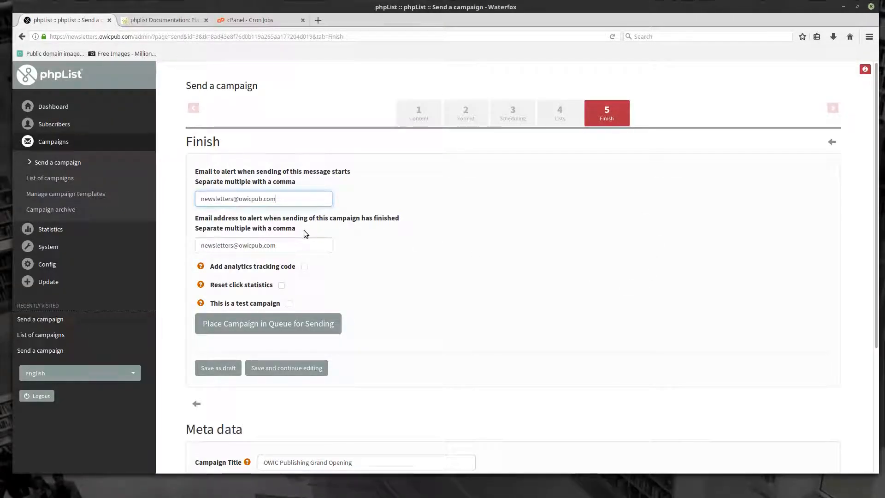
key("Tab")
left_click(308, 239)
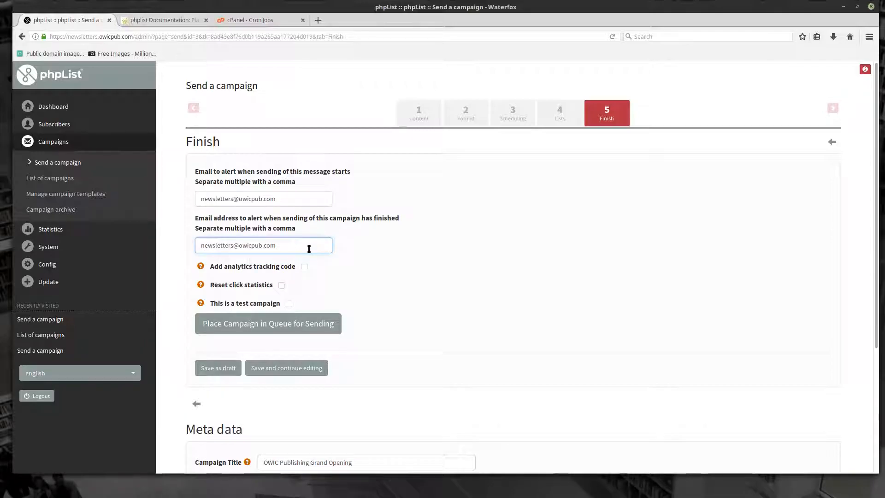
scroll(408, 280, "down", 3)
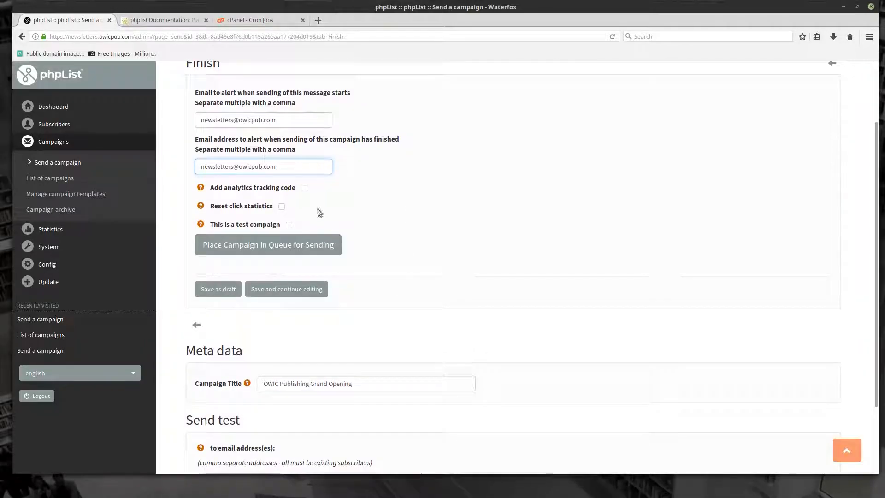
Briefly enable analytics tracking to view its utm fields, turn it off again, and read the test campaign help.
left_click(304, 188)
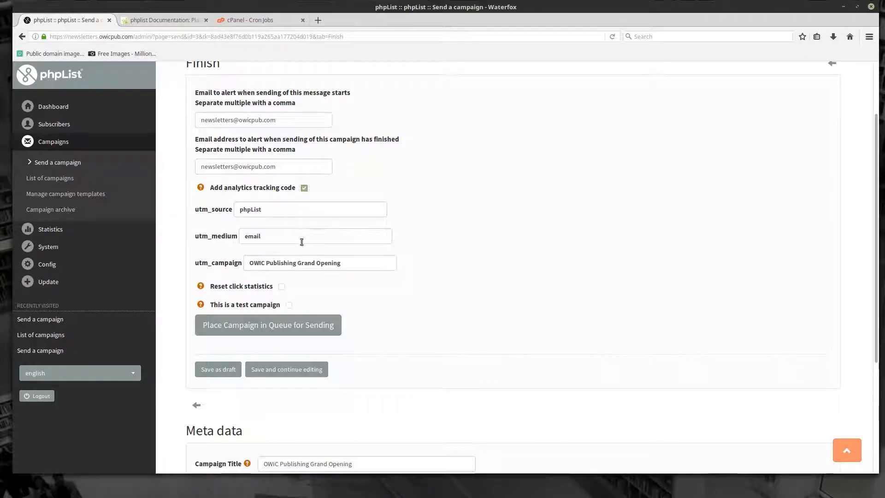
left_click(304, 188)
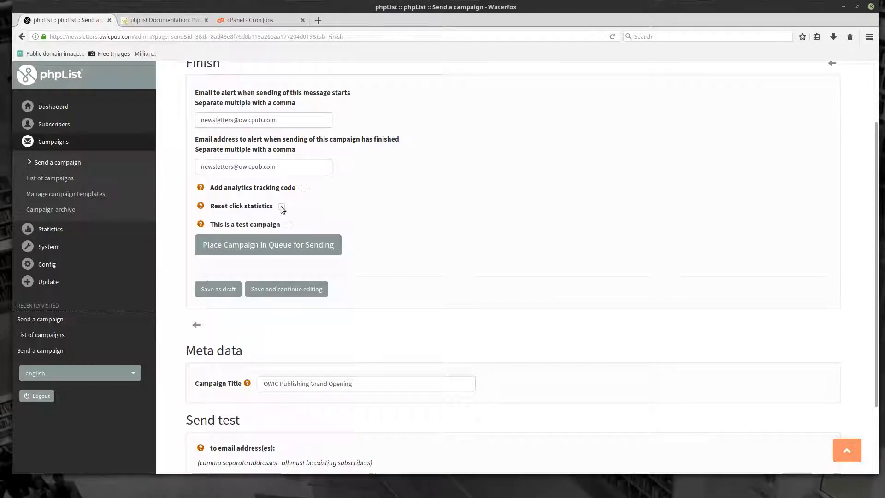
left_click(200, 224)
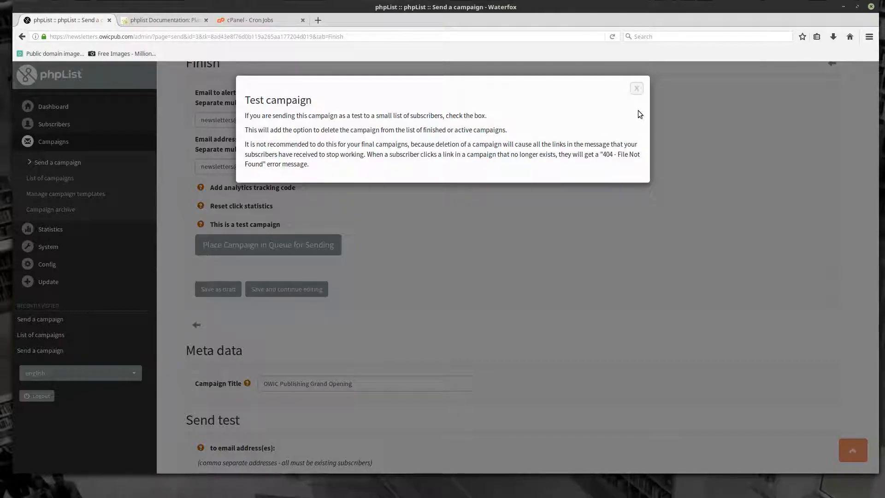
left_click(636, 89)
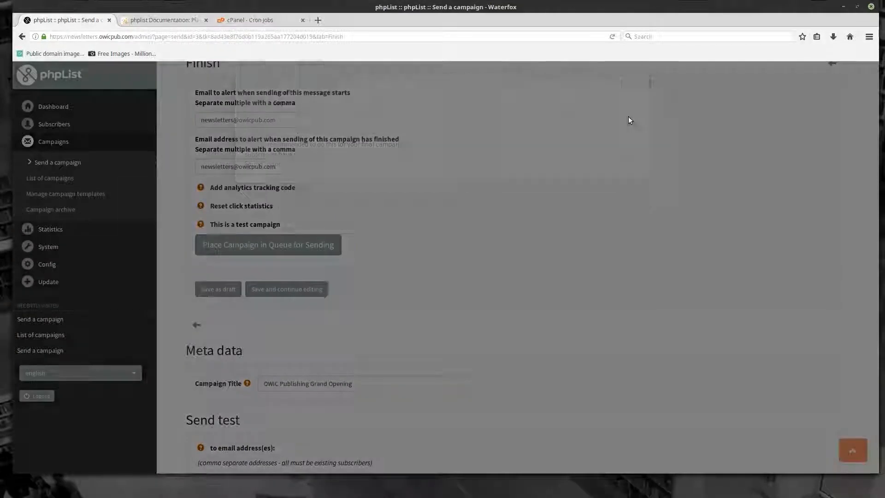
Save the Finish stage settings and continue editing the campaign without queueing it.
scroll(589, 182, "down", 1)
scroll(571, 193, "up", 3)
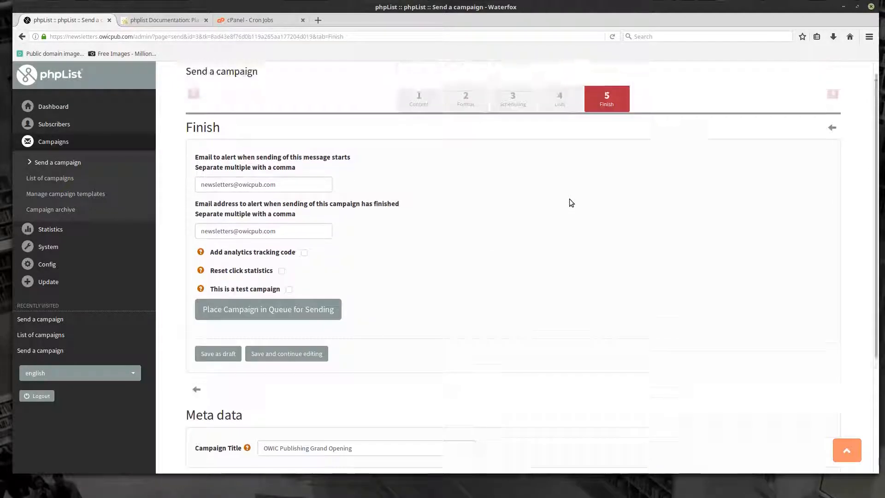
scroll(530, 161, "down", 5)
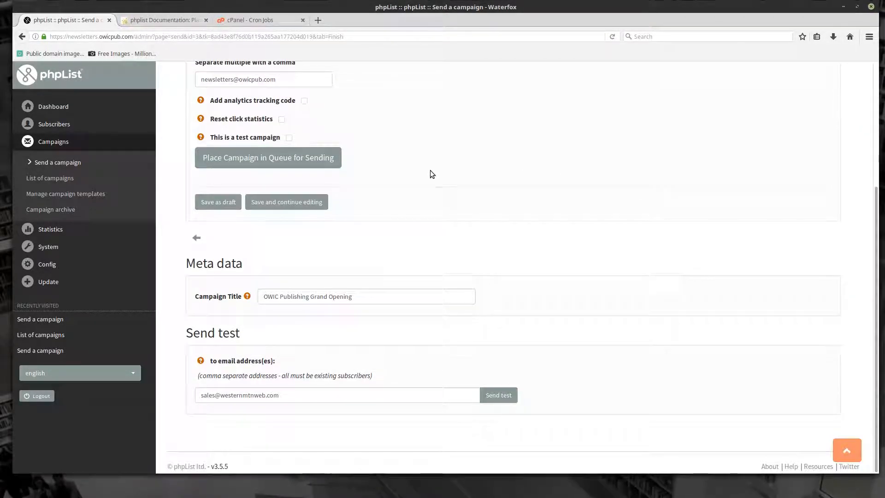
scroll(391, 178, "up", 1)
left_click(315, 229)
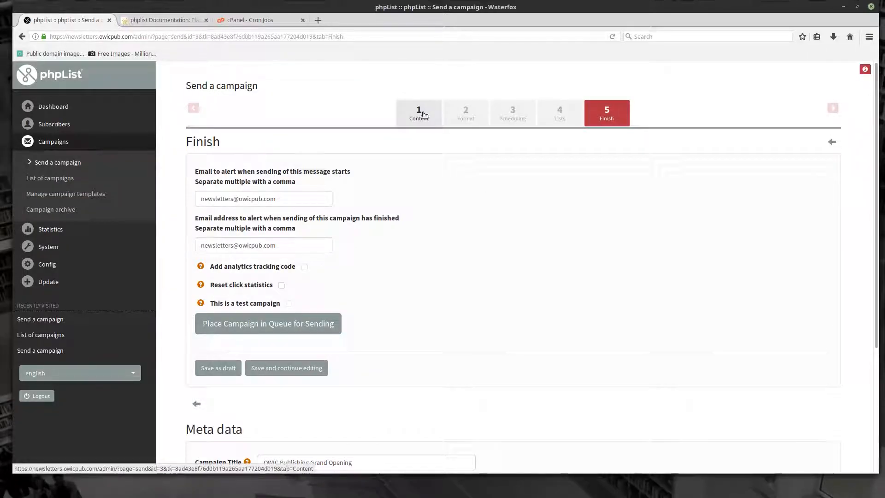
Return to the Content stage and read the Compose message help on custom and standard placeholders.
left_click(419, 111)
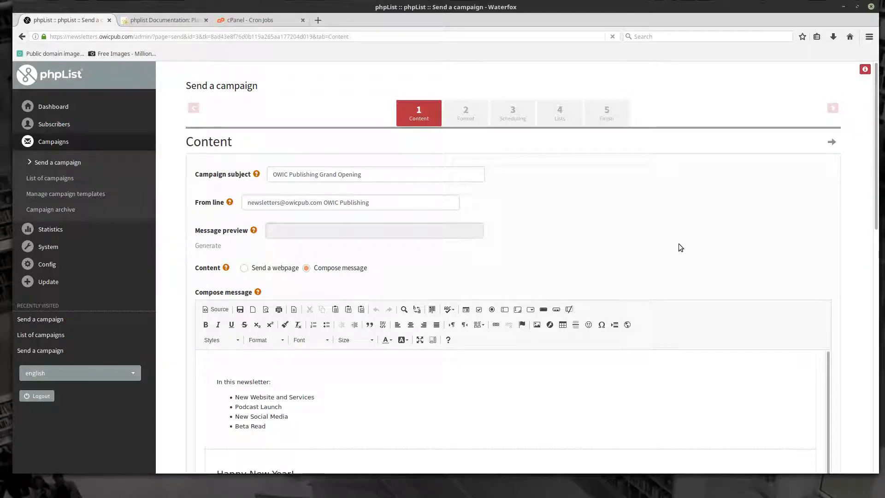
scroll(699, 229, "down", 3)
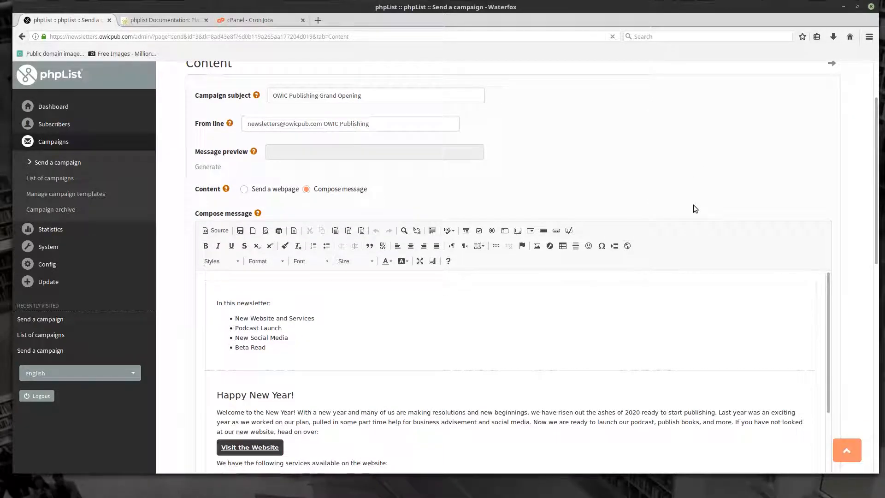
left_click(258, 213)
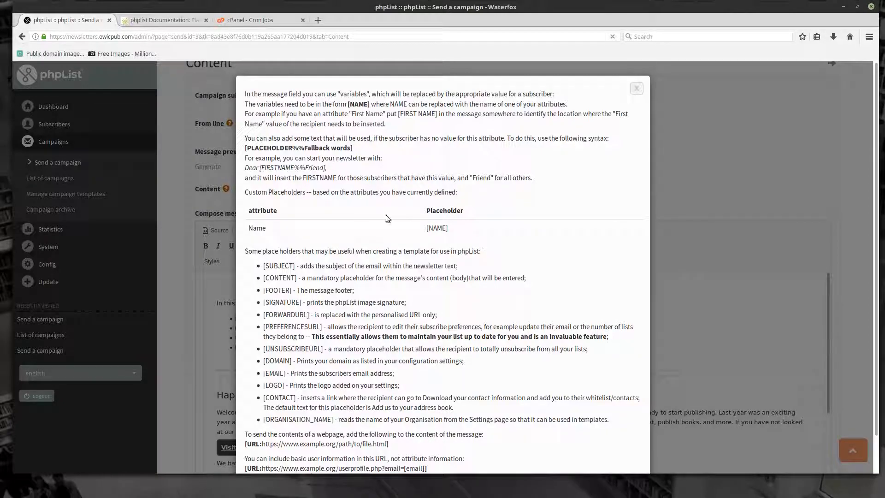
scroll(317, 220, "down", 2)
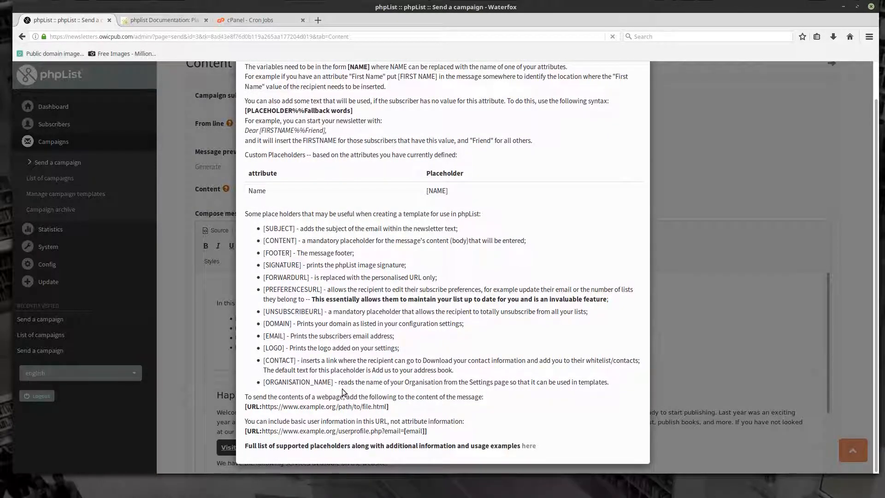
scroll(348, 390, "up", 2)
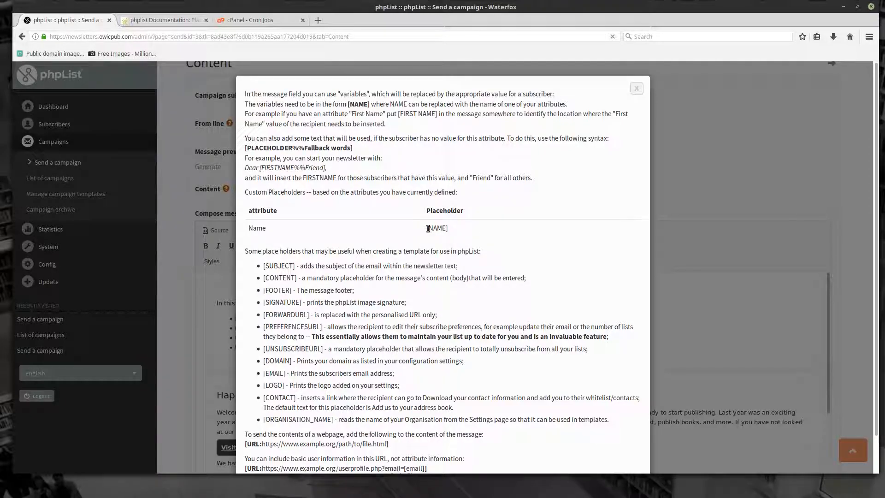
Copy the [NAME] placeholder from the custom placeholders table and close the help.
left_click_drag(427, 229, 447, 228)
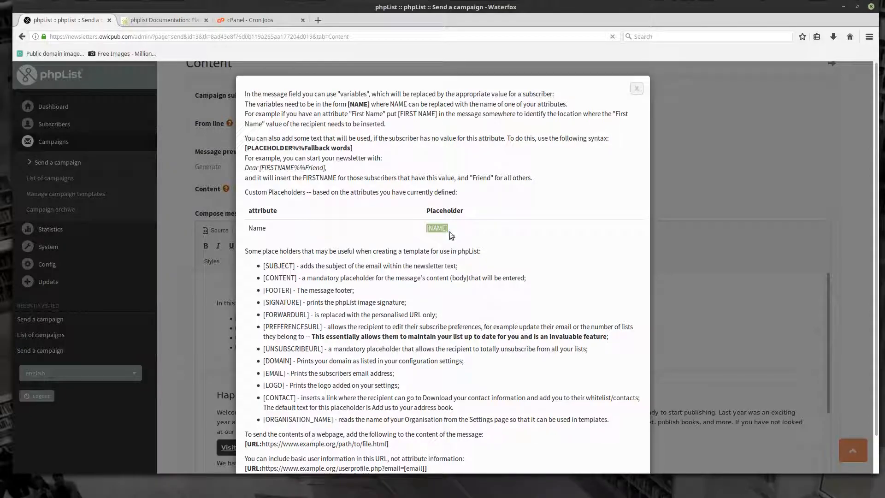
right_click(447, 231)
left_click(474, 236)
left_click(636, 89)
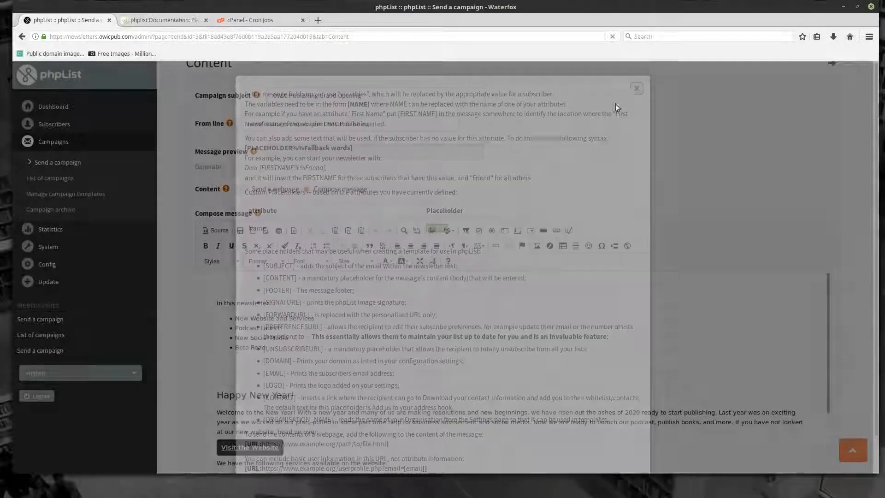
Insert the copied [NAME] placeholder before the exclamation mark in the "Happy New Year!" heading, and save while continuing to edit.
left_click(276, 287)
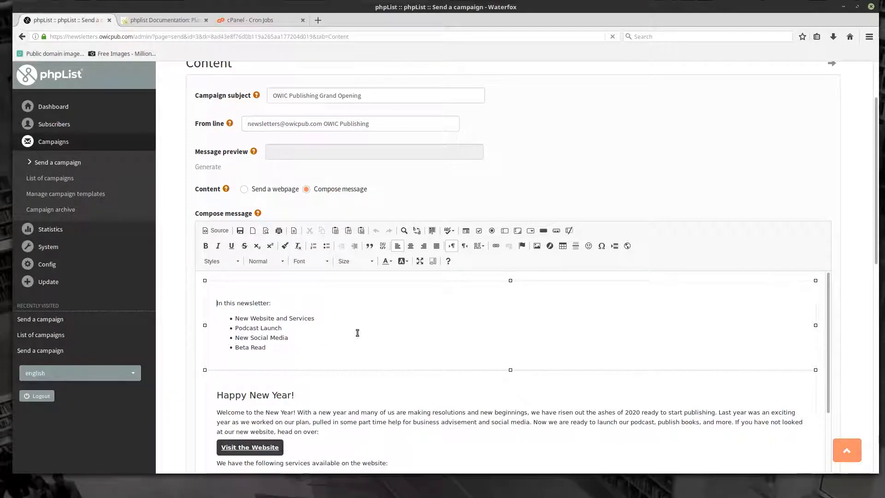
left_click(312, 399)
key("Left")
key("ctrl+v")
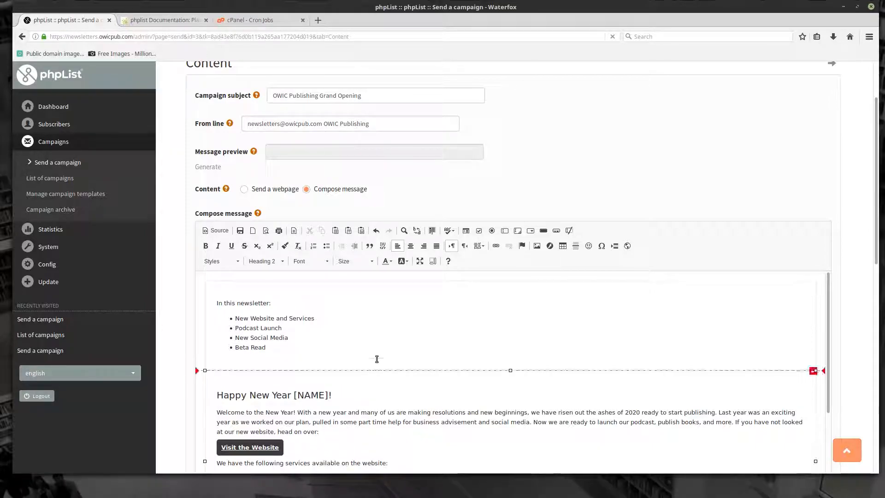
scroll(558, 261, "down", 4)
scroll(558, 261, "down", 6)
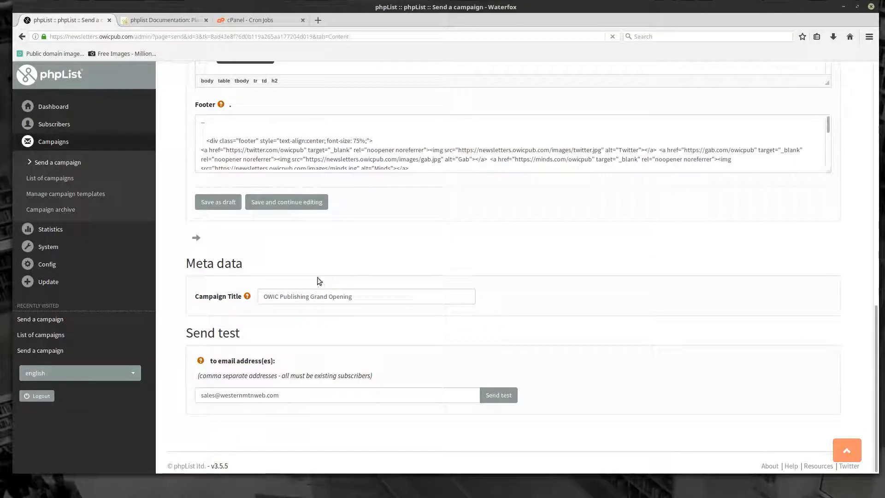
left_click(287, 202)
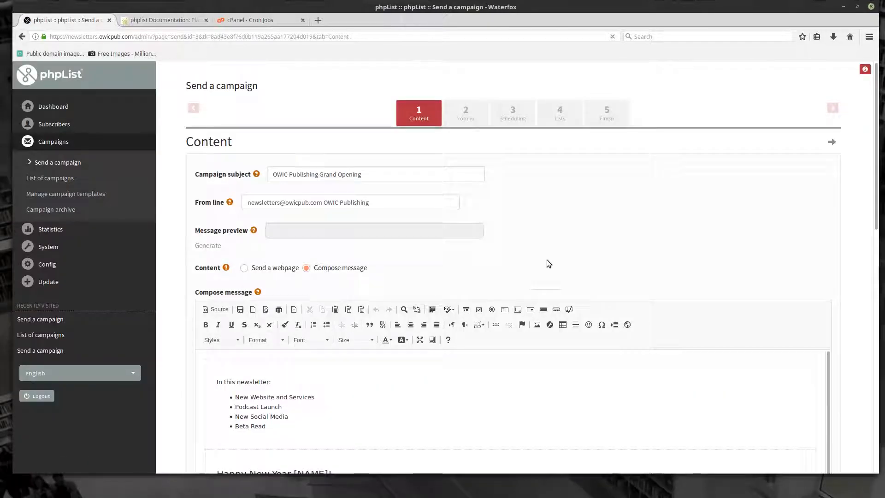
Go through the Lists stage to the Finish stage and place the OWIC Publishing Grand Opening campaign in the queue for sending.
left_click(562, 112)
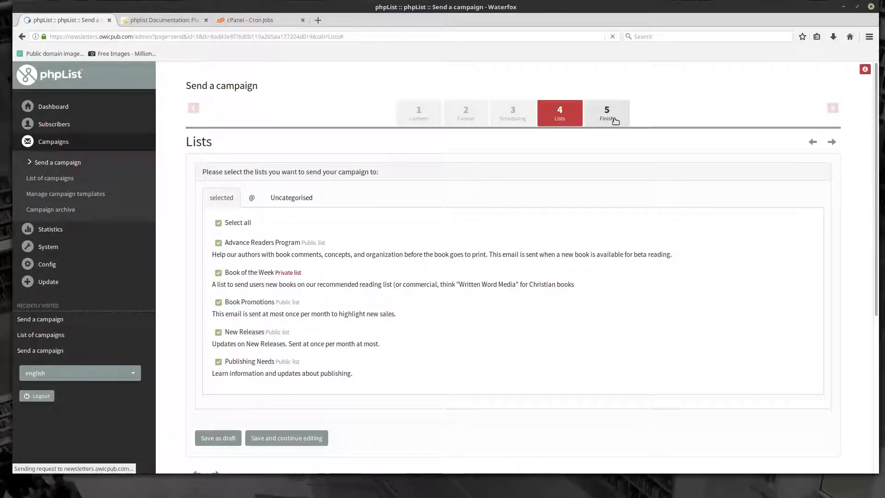
left_click(613, 117)
scroll(463, 210, "down", 1)
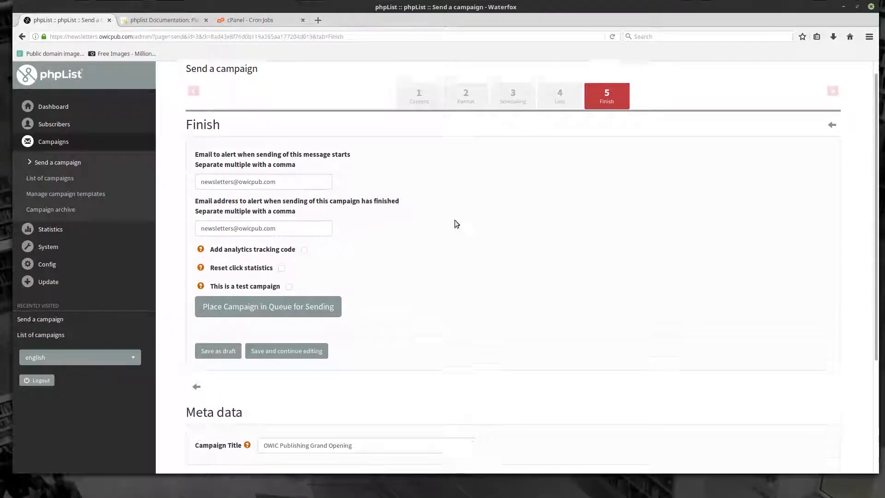
left_click(292, 304)
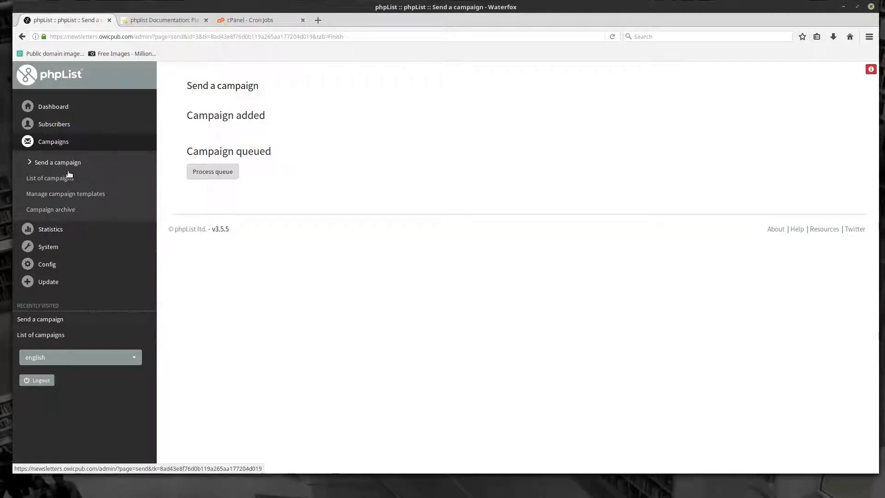
Leave the queued campaign page for the list of campaigns and show the active campaigns.
left_click(52, 178)
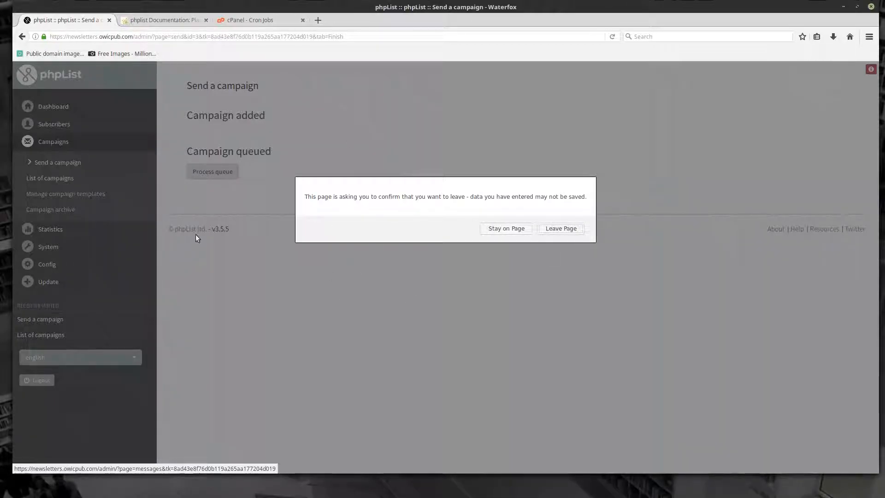
left_click(521, 227)
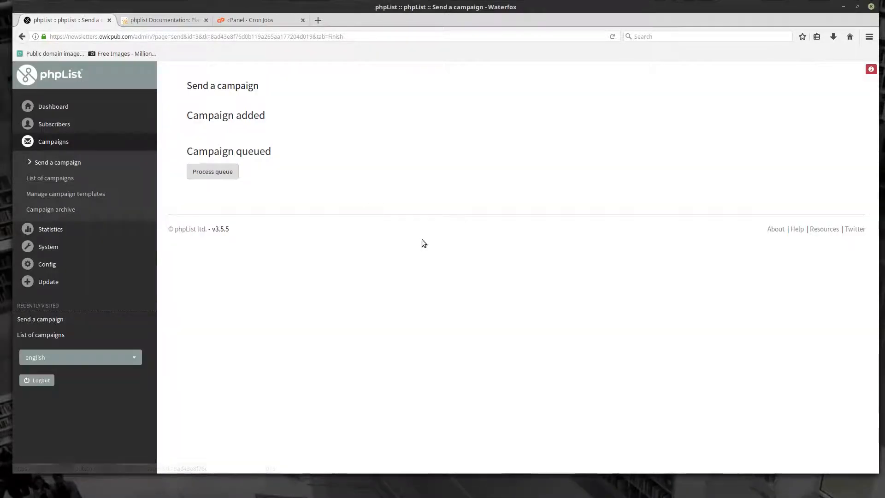
left_click(64, 179)
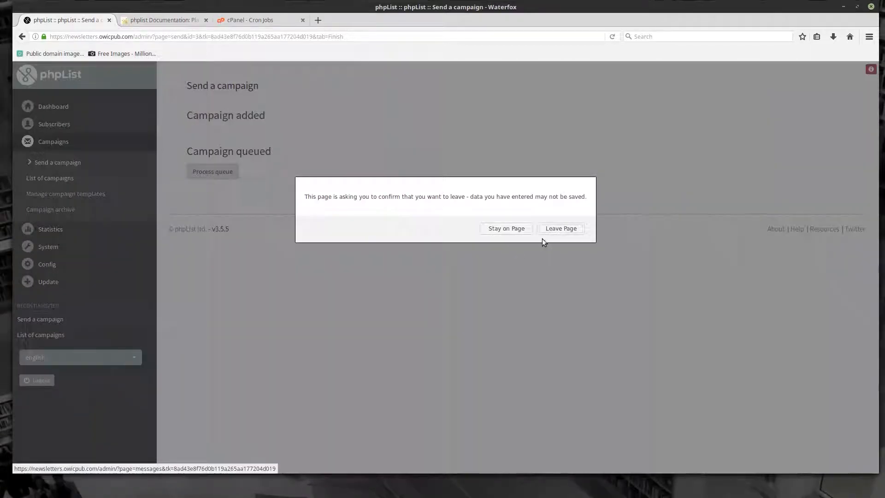
left_click(553, 229)
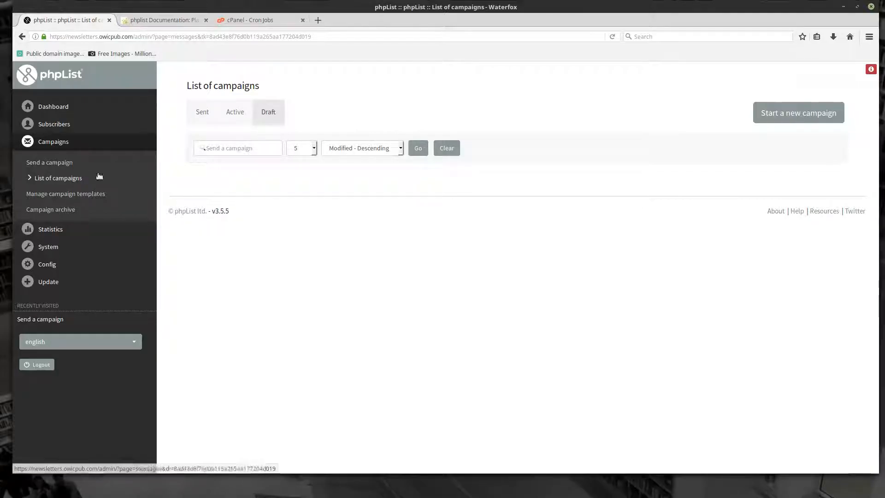
left_click(235, 112)
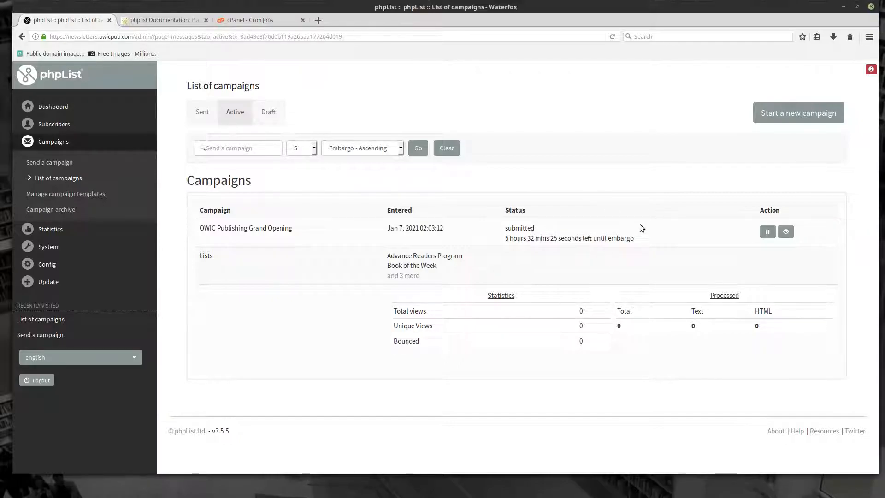
Check the sent and draft campaign lists, and return to the active campaigns.
left_click(203, 112)
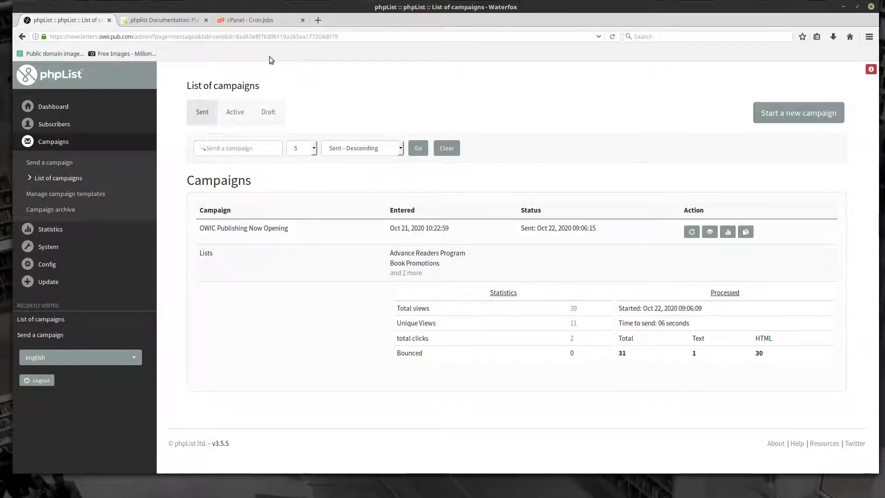
left_click(267, 112)
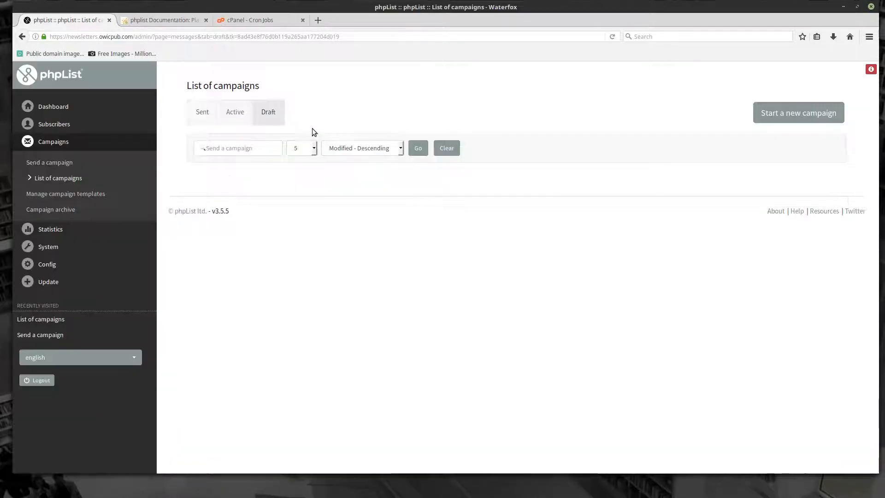
left_click(235, 113)
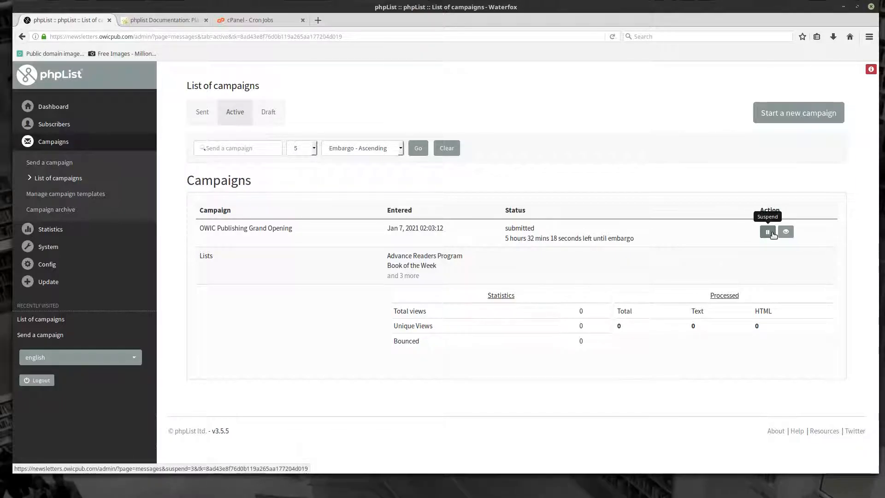
View the active OWIC Publishing Grand Opening campaign and review its content, footer, embargo and stop dates, and recipient lists.
left_click(785, 231)
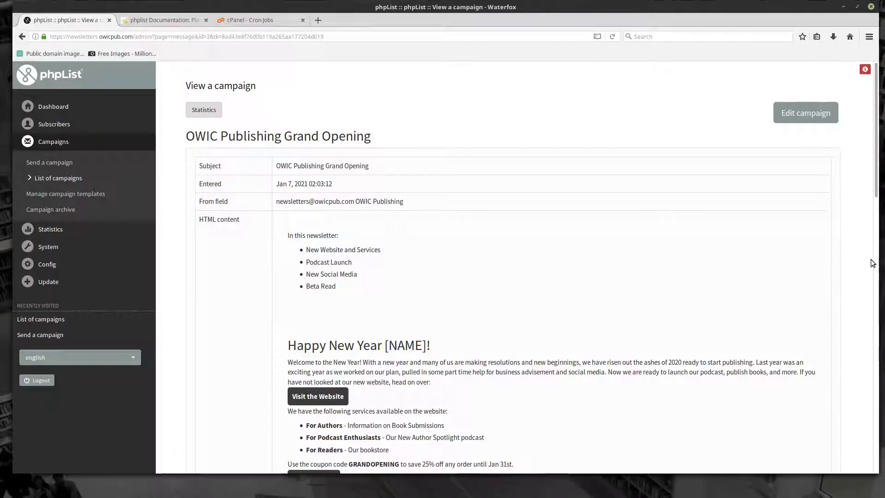
scroll(584, 239, "down", 12)
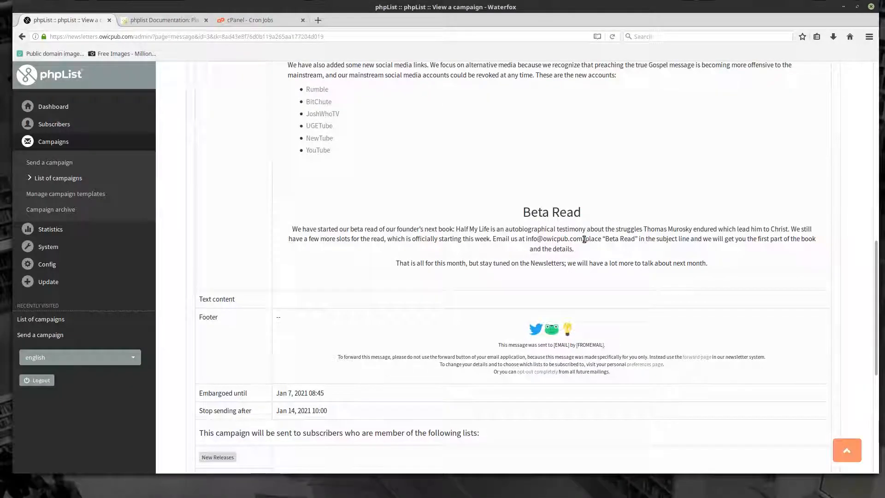
scroll(584, 238, "down", 3)
scroll(623, 239, "up", 15)
scroll(621, 240, "up", 2)
scroll(621, 241, "down", 2)
scroll(457, 253, "down", 5)
scroll(457, 253, "down", 8)
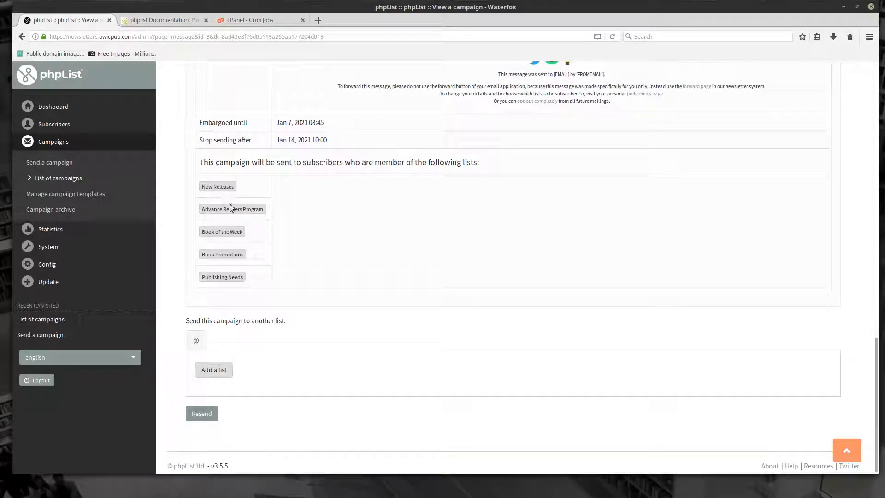
scroll(295, 267, "up", 10)
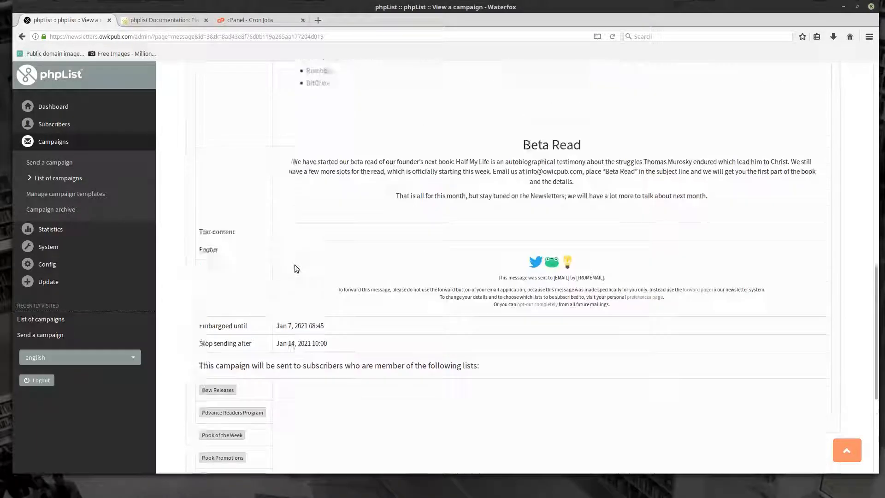
scroll(544, 326, "down", 5)
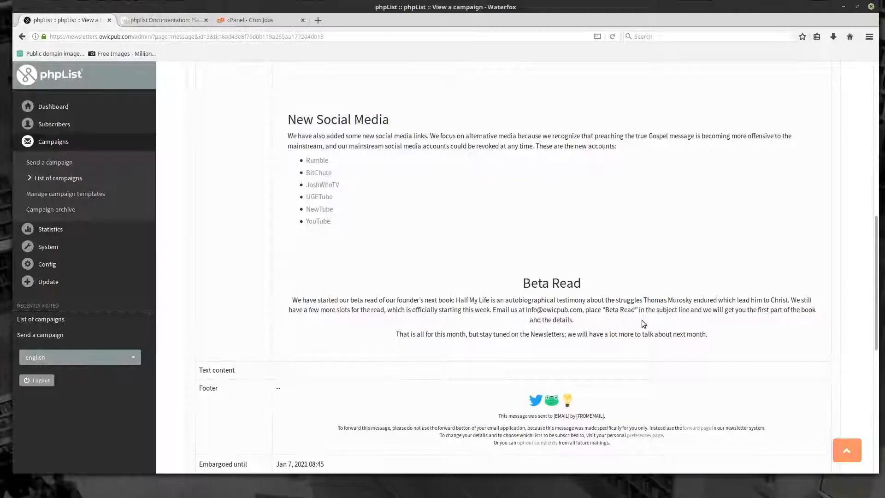
scroll(641, 320, "up", 10)
scroll(643, 324, "up", 6)
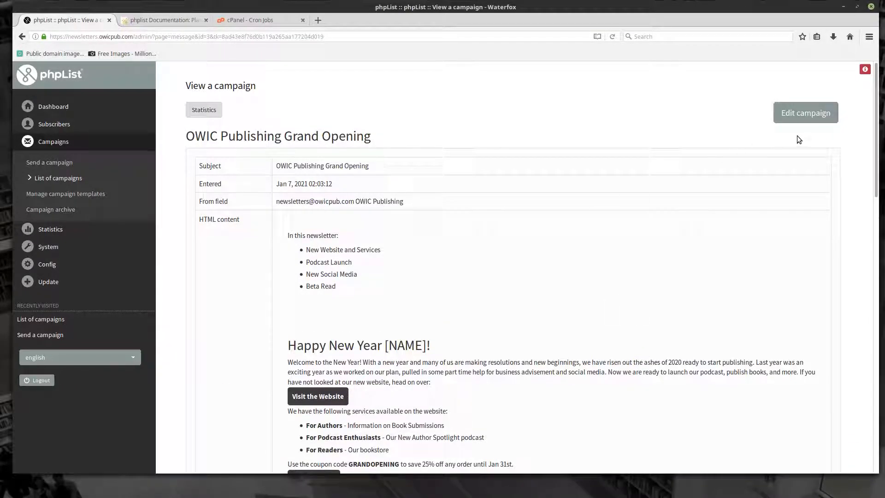